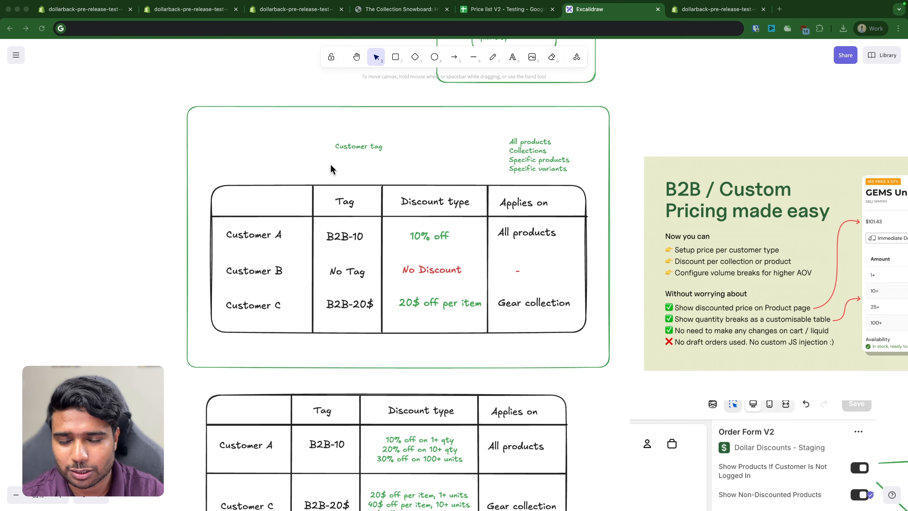
Examine the customer tag table's discount types and the products each discount applies to.
scroll(357, 207, "up", 2)
scroll(357, 207, "up", 3)
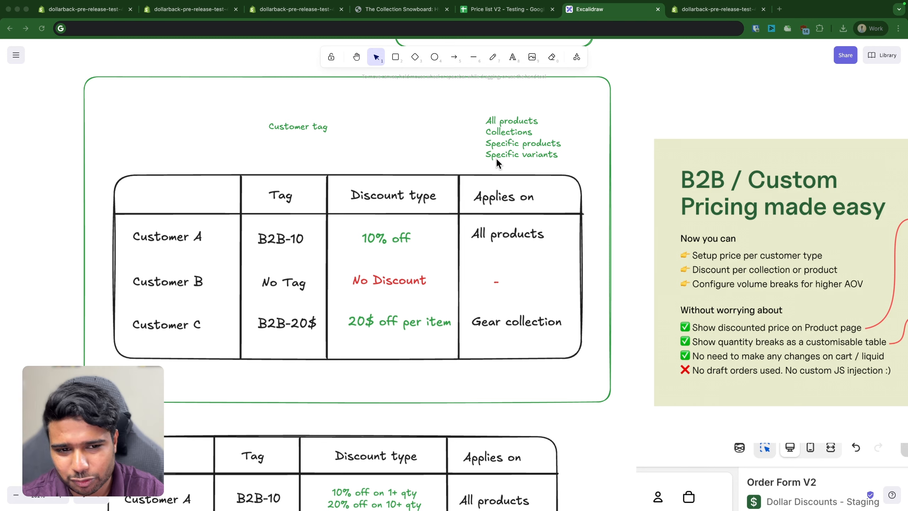
left_click(644, 255)
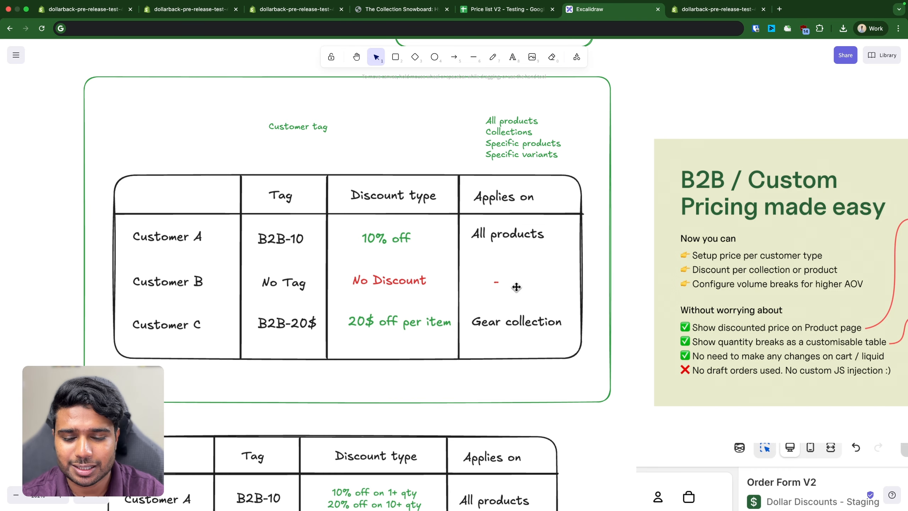
scroll(517, 287, "down", 5)
scroll(515, 286, "up", 6)
scroll(517, 288, "down", 2, "ctrl")
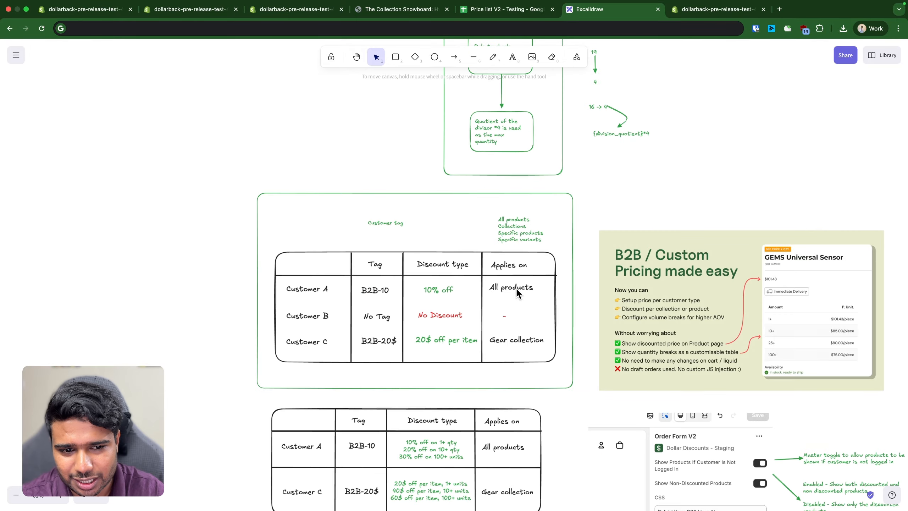
Draw a green rounded rectangle around the lower quantity-discount table for Customer A and Customer C.
scroll(564, 262, "down", 4)
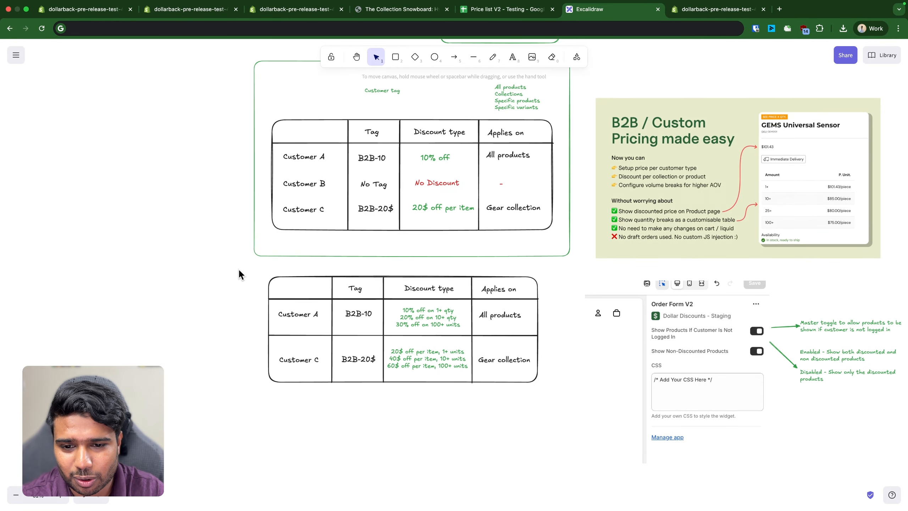
key("r")
mouse_move(247, 267)
left_mouse_down()
mouse_move(537, 416)
mouse_move(541, 393)
mouse_move(553, 396)
left_mouse_up()
Draw a temporary green arrow from the framed quantity-discount table to the product image's quantity price list and delete it.
key("a")
left_click_drag(557, 296, 762, 226)
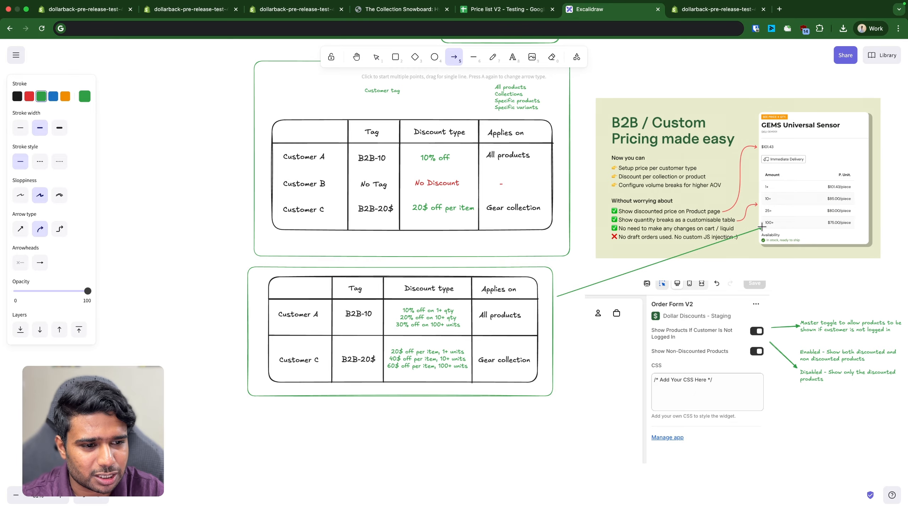
scroll(762, 226, "up", 5)
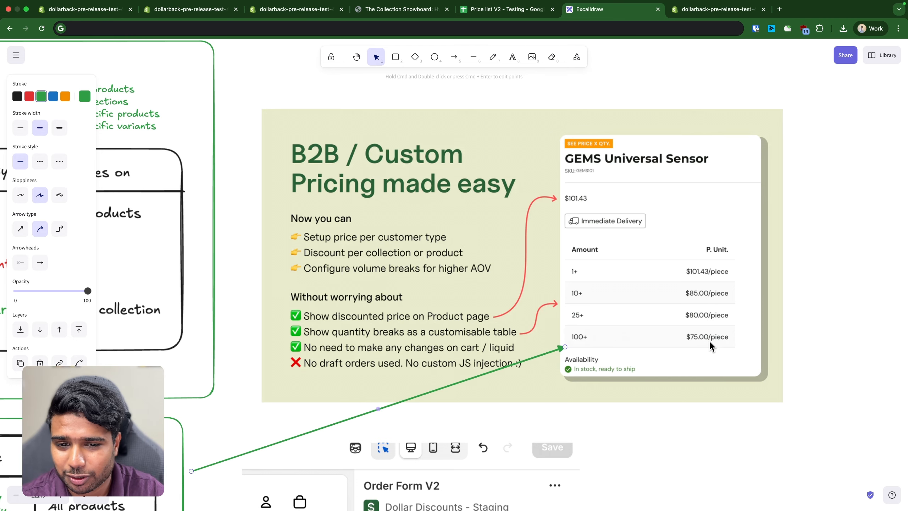
scroll(708, 340, "down", 3)
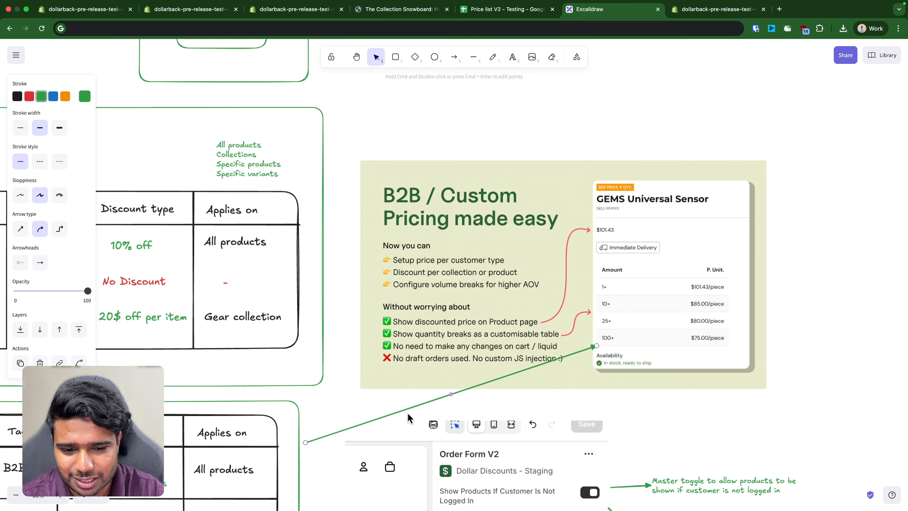
key("Delete")
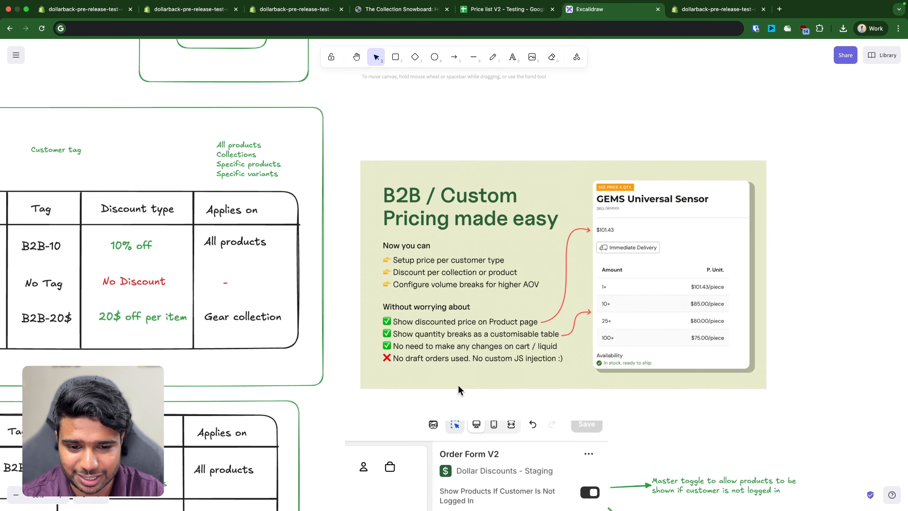
Shift the Order Form V2 settings screenshot slightly to the right and deselect it.
scroll(461, 390, "down", 3)
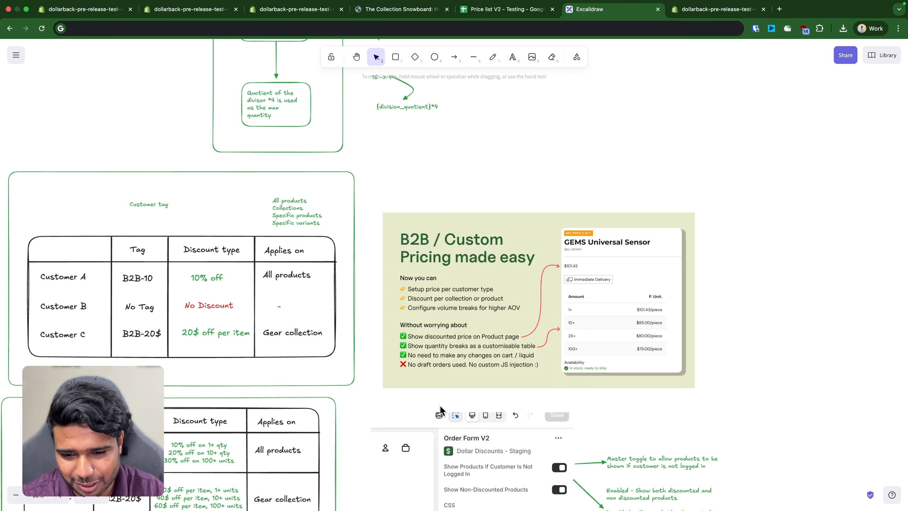
left_click(425, 430)
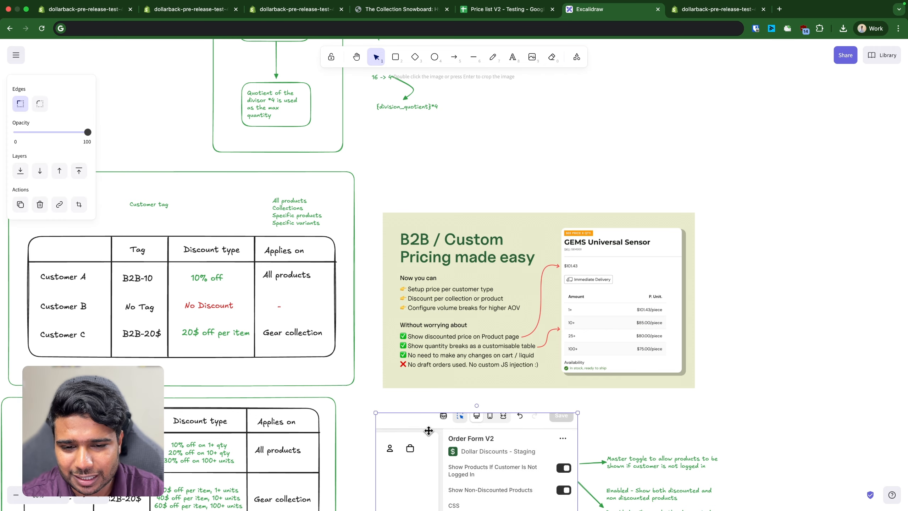
left_click_drag(423, 431, 433, 431)
left_click(348, 404)
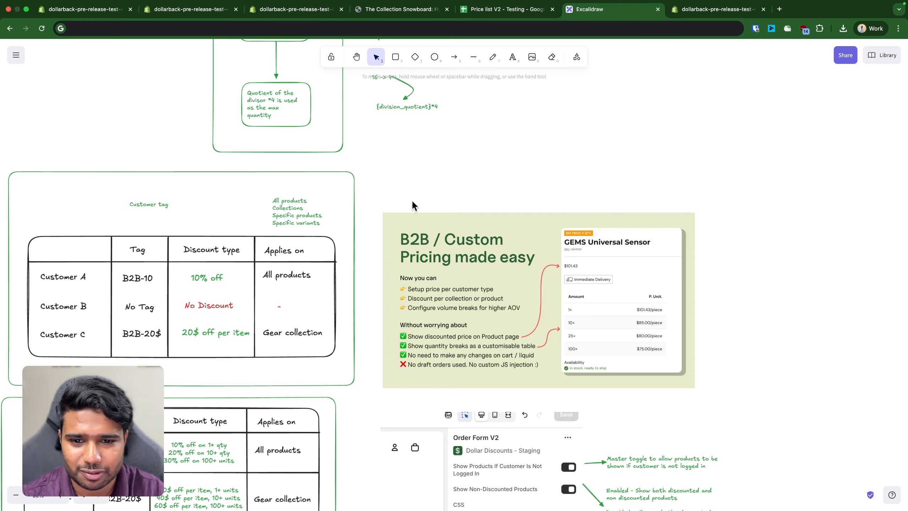
Nudge the upper customer tag table image slightly within its green frame.
scroll(293, 323, "down", 5)
scroll(200, 250, "up", 3)
scroll(314, 290, "left", 4)
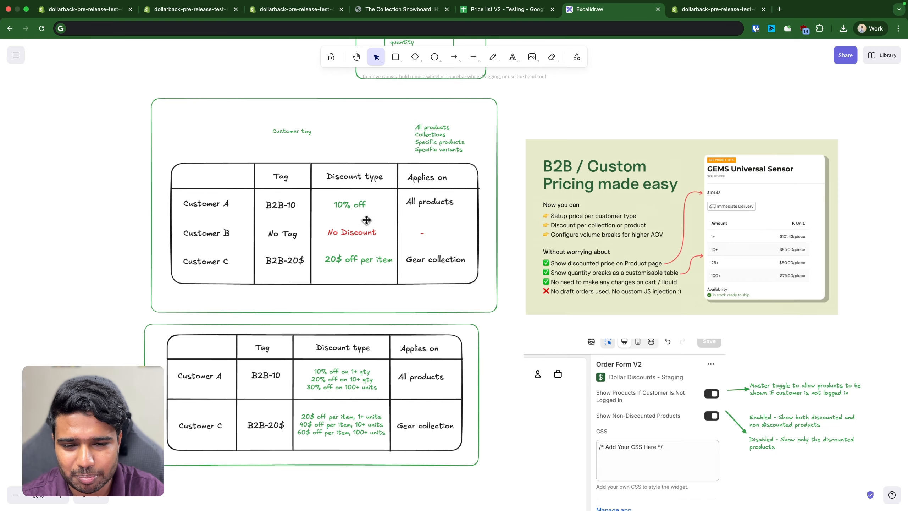
left_click_drag(247, 215, 250, 214)
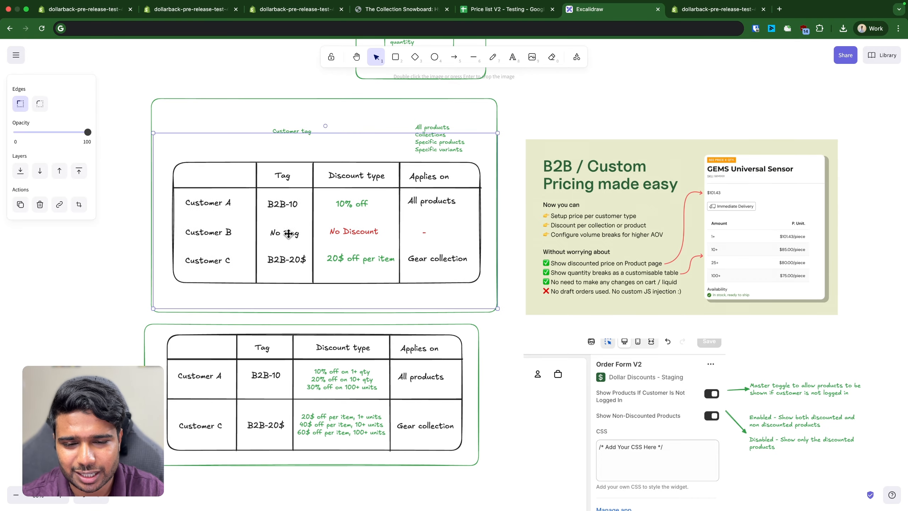
Draw a horizontal green arrow across the upper table between the Customer A and Customer B rows.
left_click_drag(207, 276, 314, 262)
key("a")
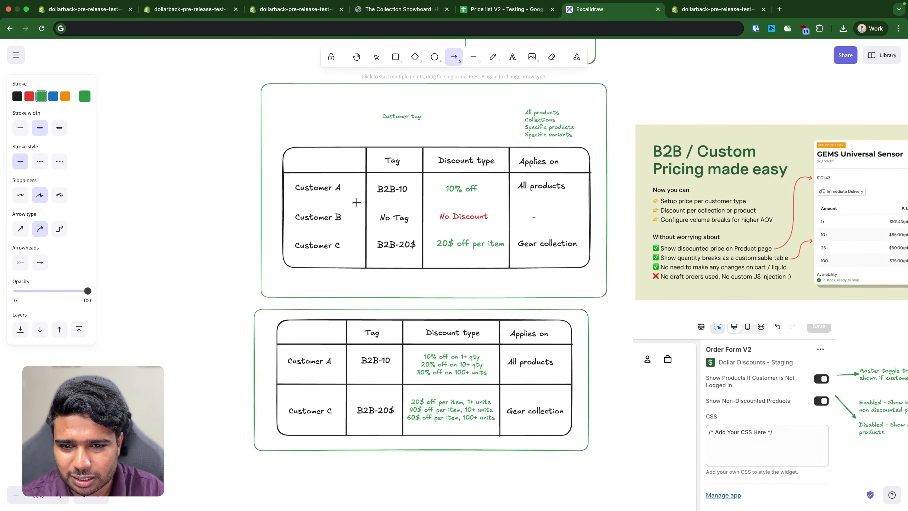
left_click_drag(290, 205, 588, 203)
left_click(475, 190)
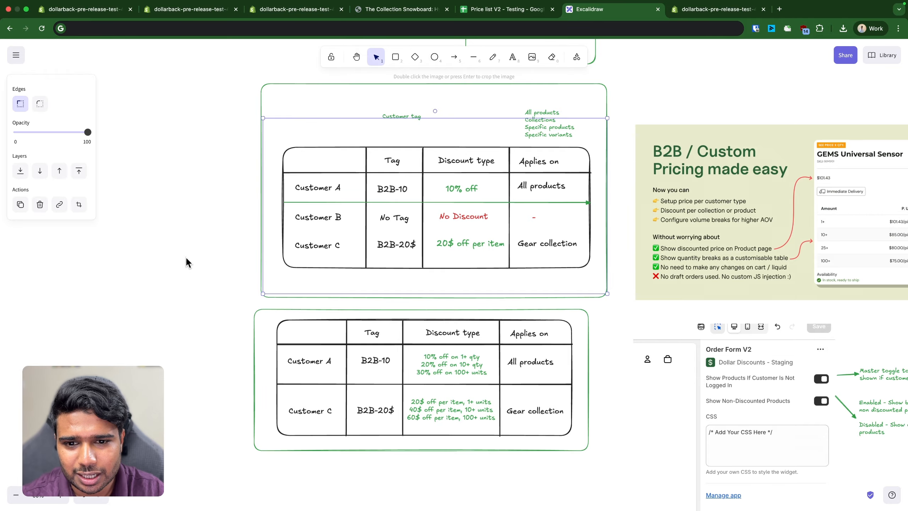
Switch to the Price list V2 - Testing spreadsheet and go to the first original price in cell D2.
left_click(498, 10)
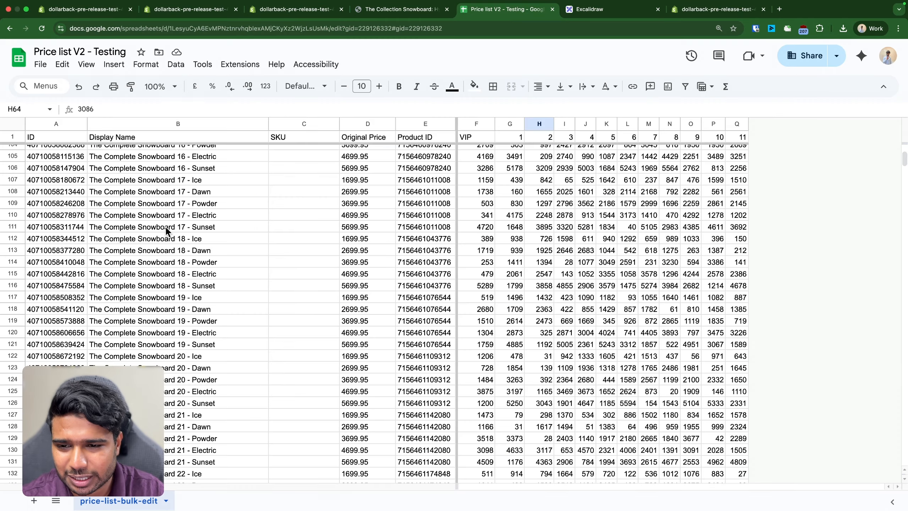
scroll(300, 232, "up", 15)
left_click(301, 235)
key("ctrl+Up")
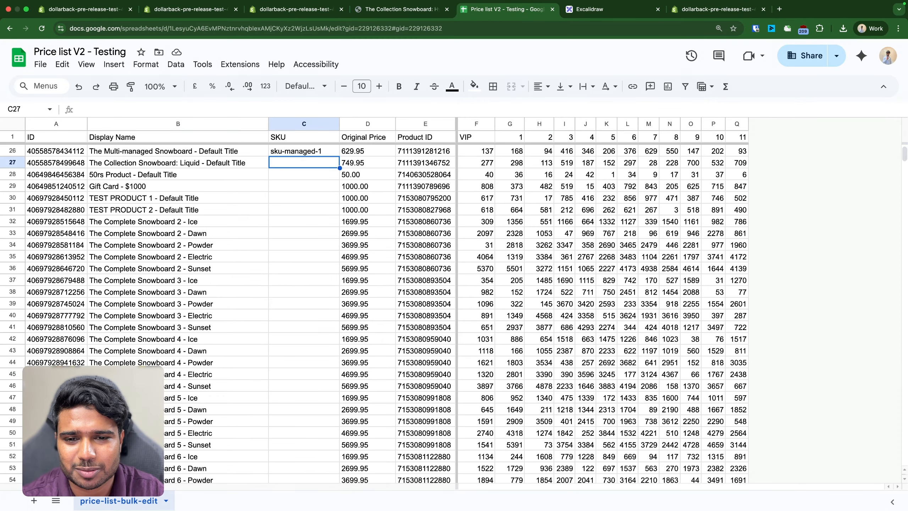
key("Right")
key("ctrl+Down")
key("super+Up")
key("Down")
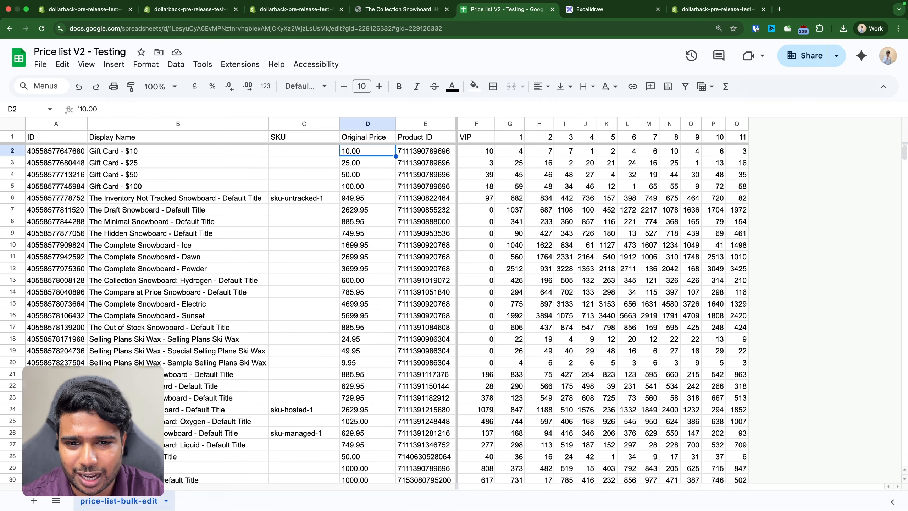
Highlight the price list columns F through Q, from VIP to 11.
key("Right")
key("Right")
left_click_drag(480, 124, 737, 125)
key("Down")
key("Right")
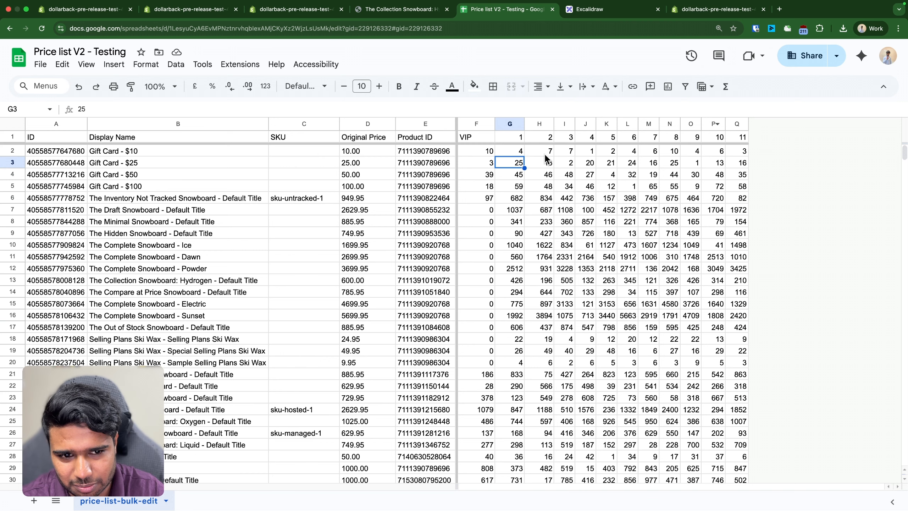
Highlight individual price lists, using cells H2:H10, column H and column J.
left_click_drag(547, 152, 546, 244)
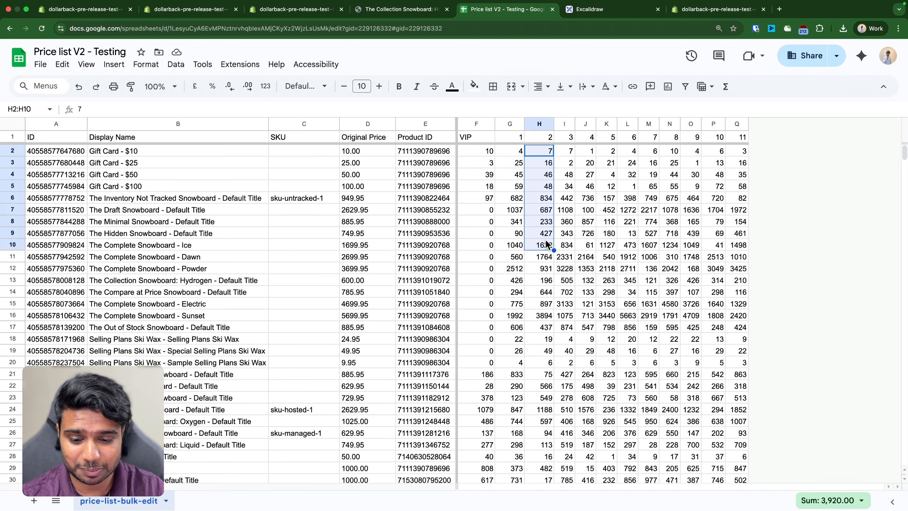
right_click(543, 124)
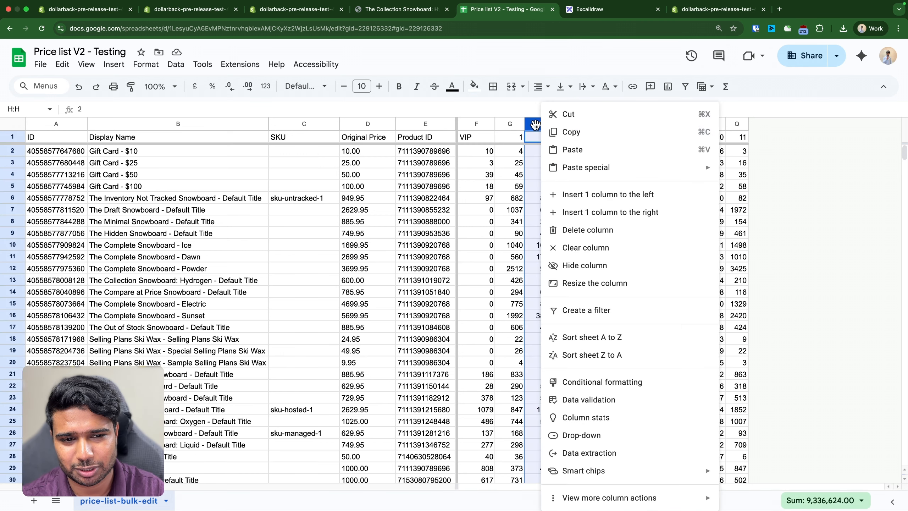
key("Escape")
left_click(626, 165)
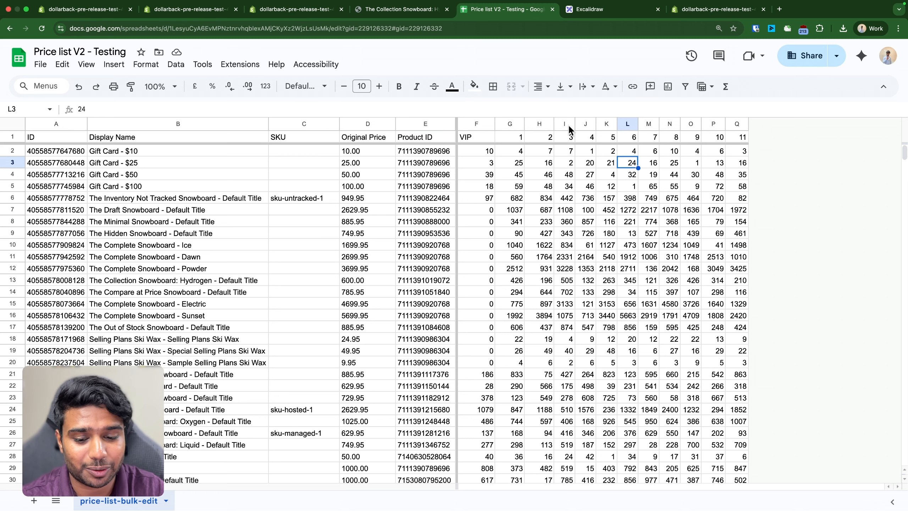
left_click(587, 124)
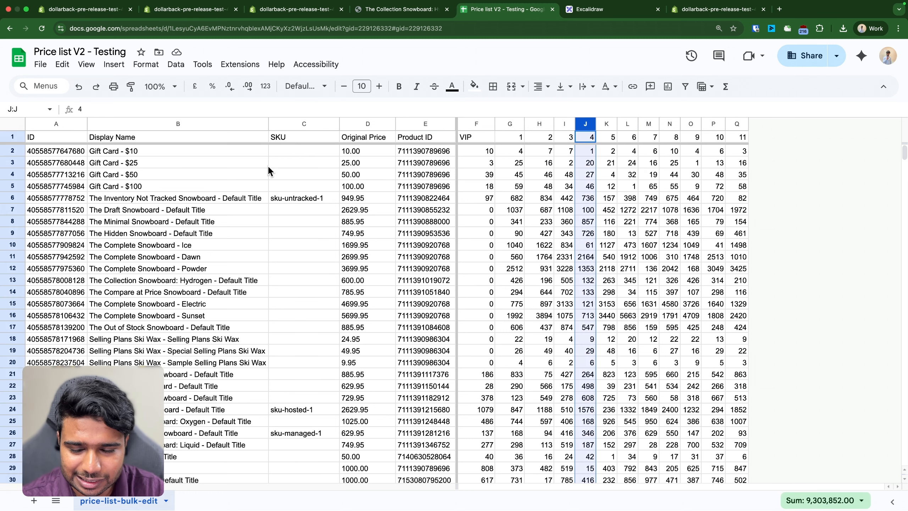
Highlight the product table from the ID column onward, and the price columns F to Q.
left_click_drag(63, 140, 760, 351)
left_click(305, 236)
left_click_drag(475, 126, 737, 128)
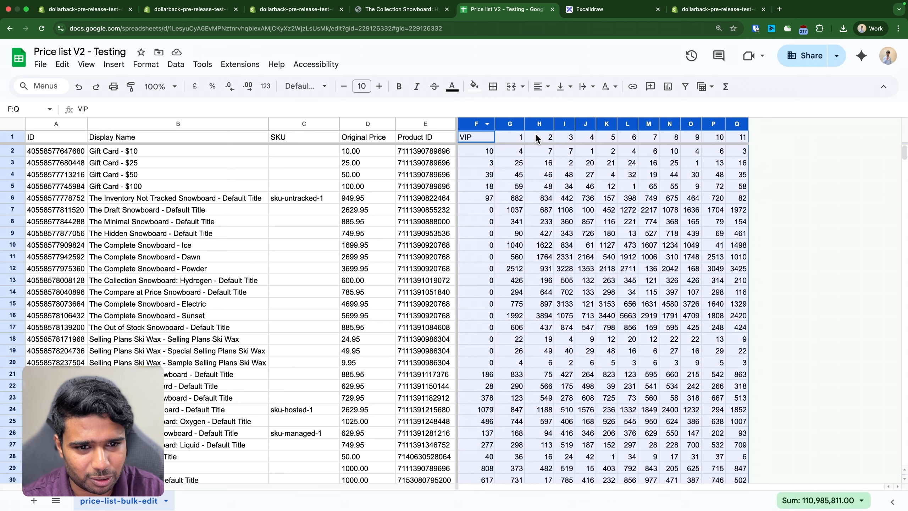
Select the price list headers F1:Q1 and set the selection summary to Count.
left_click(471, 140)
key("super+shift+Right")
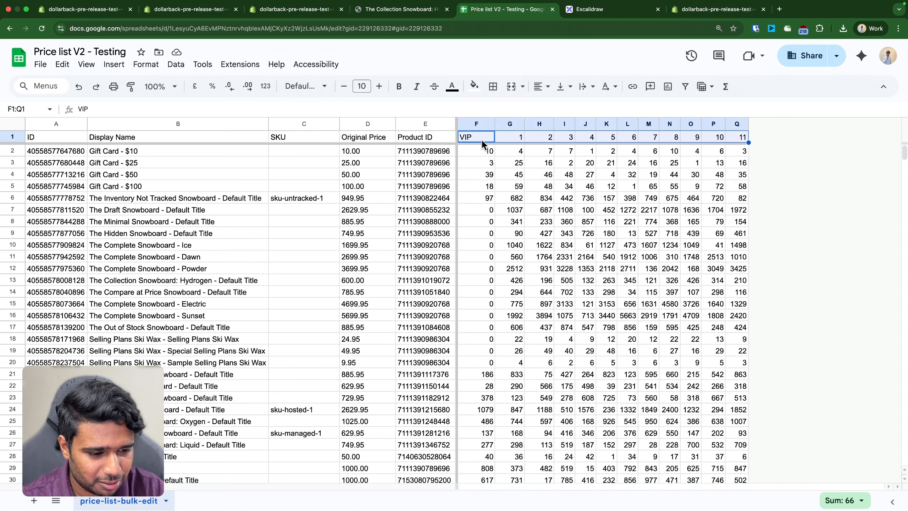
left_click(841, 500)
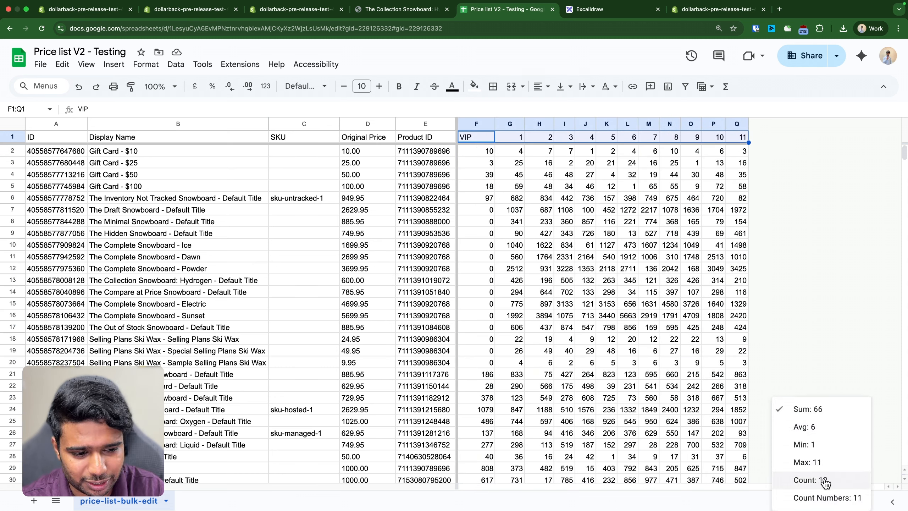
left_click(779, 479)
left_click(770, 245)
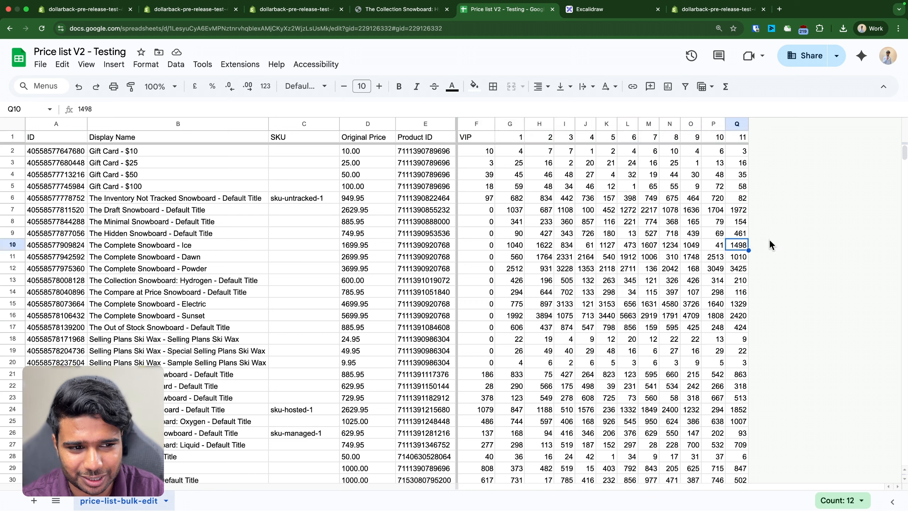
left_click(471, 137)
key("super+shift+Right")
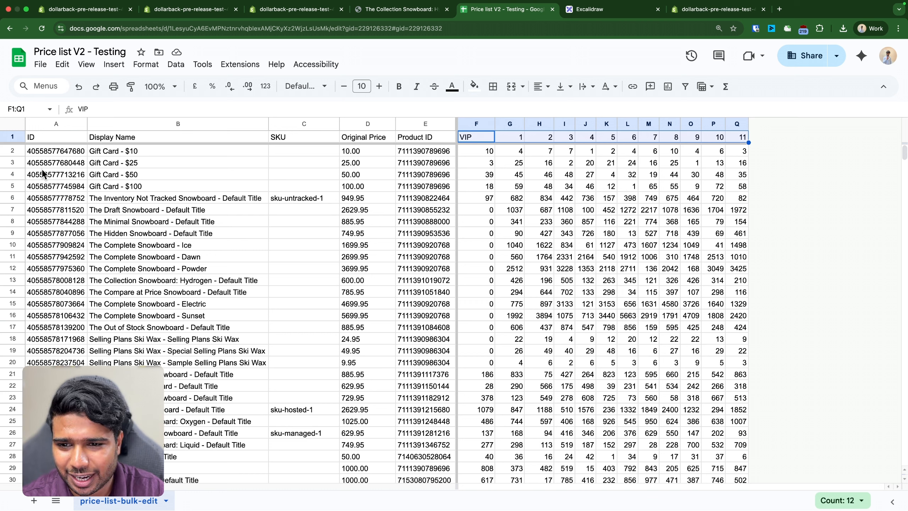
Highlight the prices in F2:Q10 and go to the sheet's last price cell, Q5026.
left_click_drag(61, 124, 754, 245)
scroll(754, 246, "down", 10)
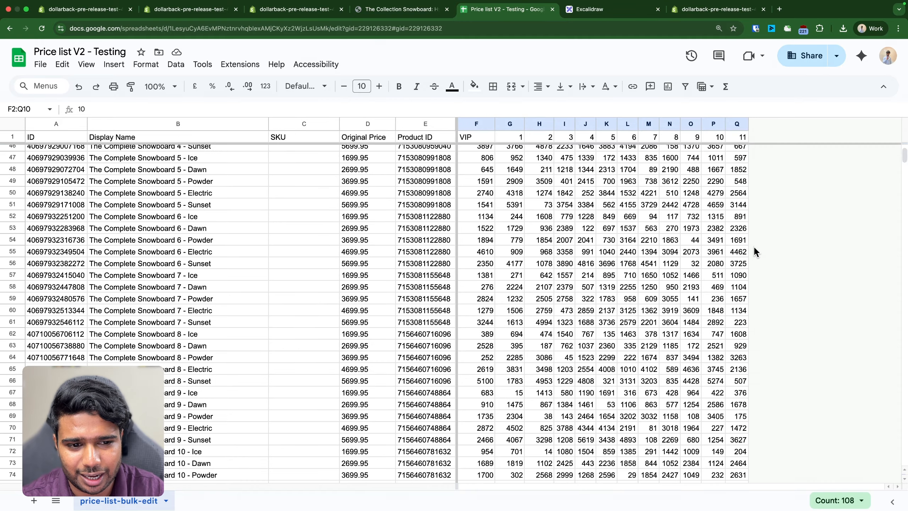
key("super+Down")
key("super+Right")
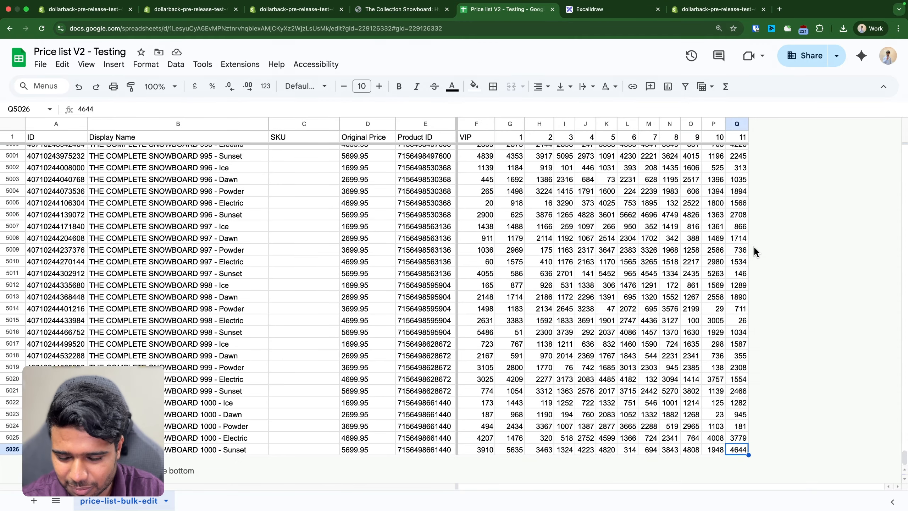
Return to the first product row and go down the VIP column to cell F7.
key("super+Up")
key("Down")
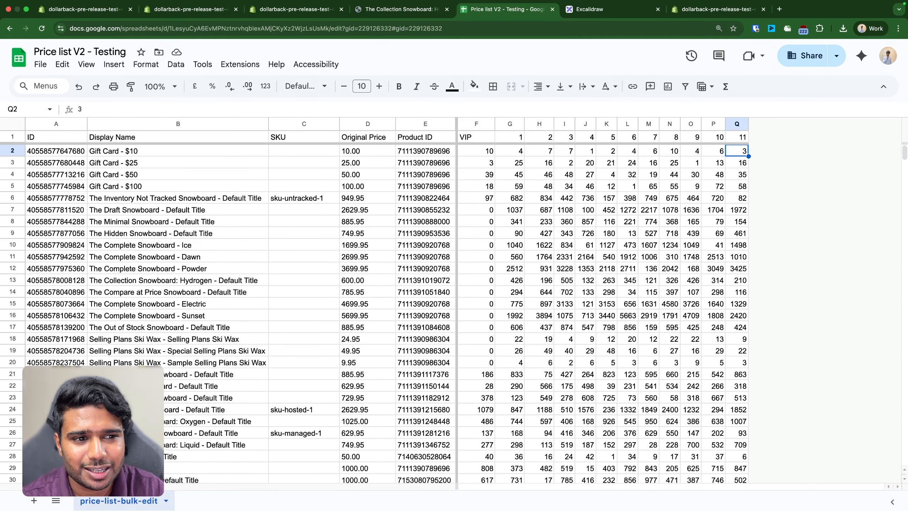
key("Left")
key("Left")
key("Left")
key("Left")
key("Left")
key("Left")
key("Left")
key("Left")
key("Left")
key("Left")
key("Left")
key("Down")
key("Down")
key("Down")
key("Down")
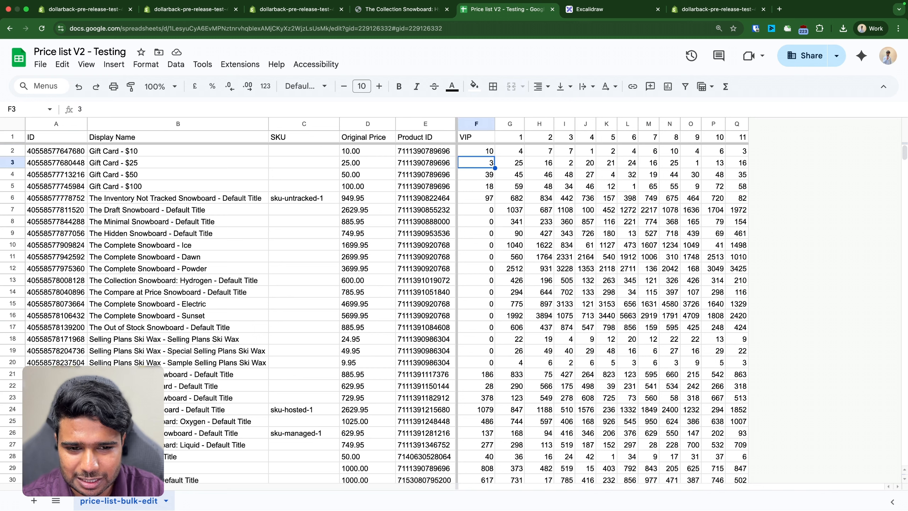
key("Down")
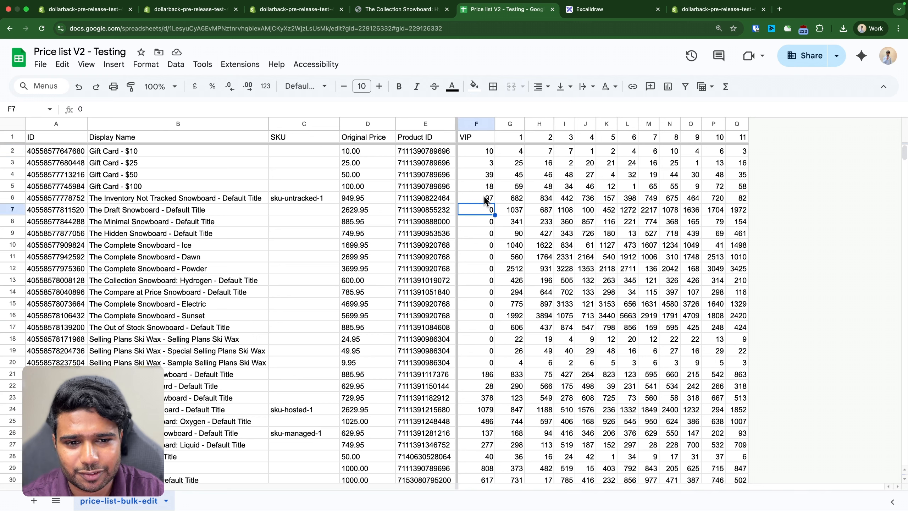
Highlight the zero VIP prices in F7:F20, and the whole price list in columns A to Q.
left_click_drag(486, 215, 494, 365)
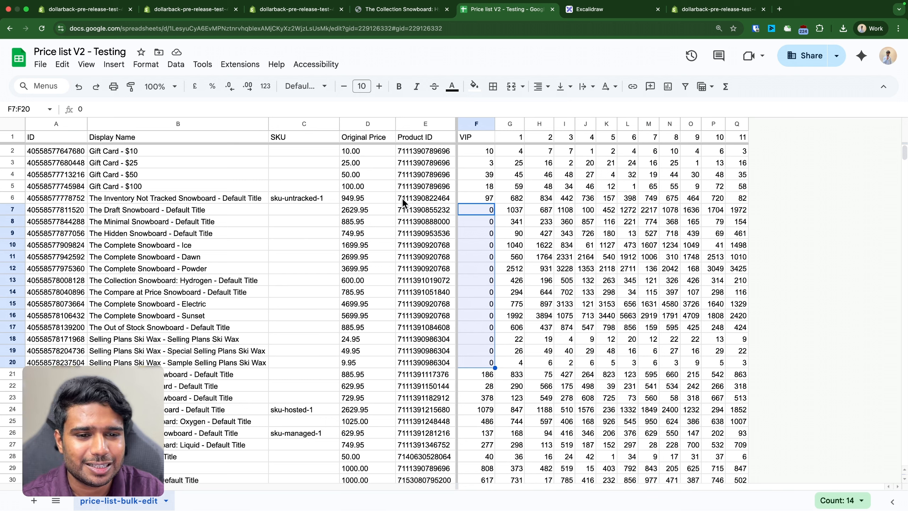
left_click_drag(67, 123, 771, 144)
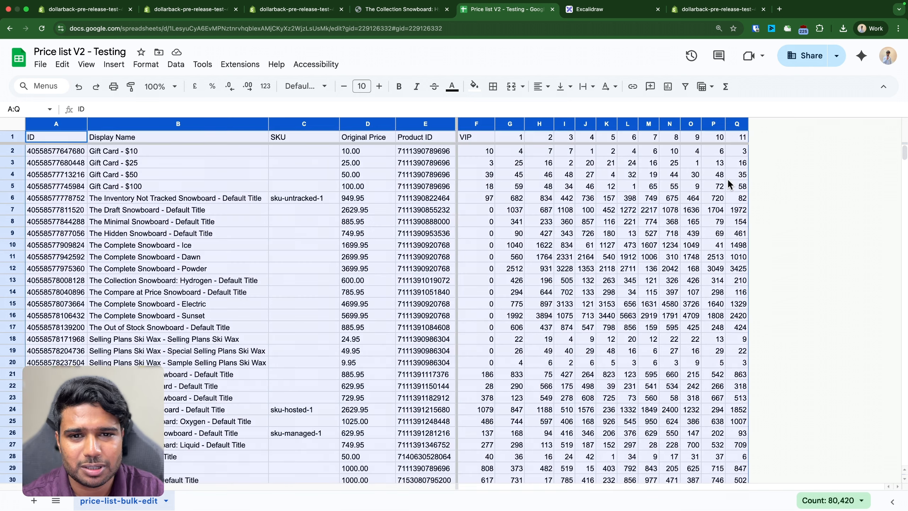
Highlight the product columns A to E, and switch to the Price Lists V2 page in Shopify to look over it.
left_click(477, 248)
left_click_drag(71, 124, 428, 175)
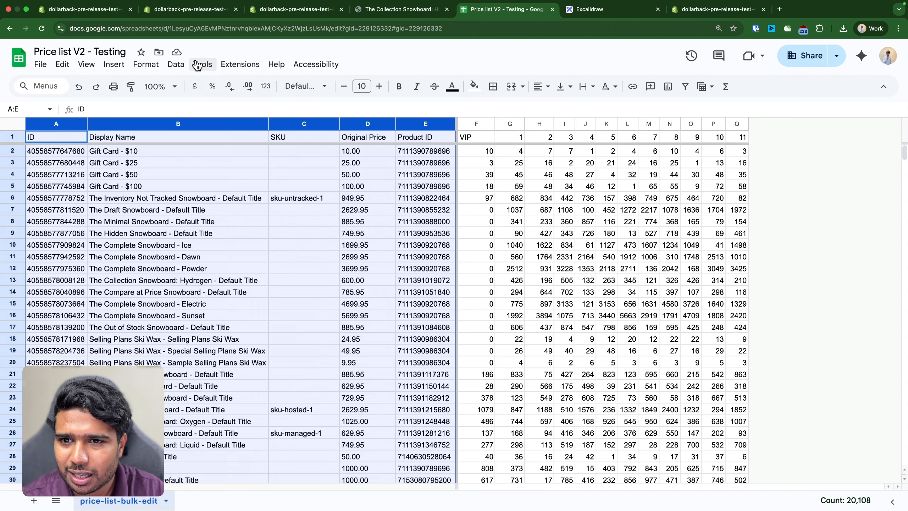
left_click(189, 9)
left_click(84, 9)
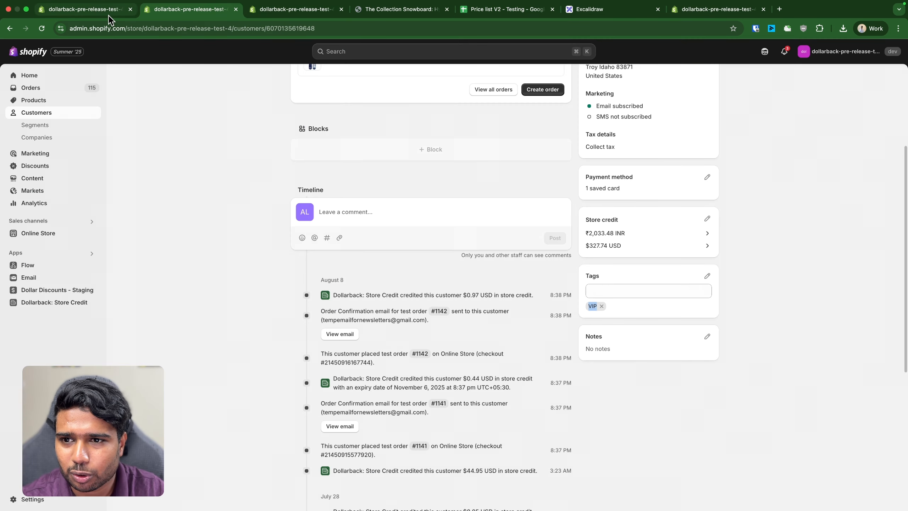
scroll(348, 191, "down", 5)
scroll(348, 190, "up", 5)
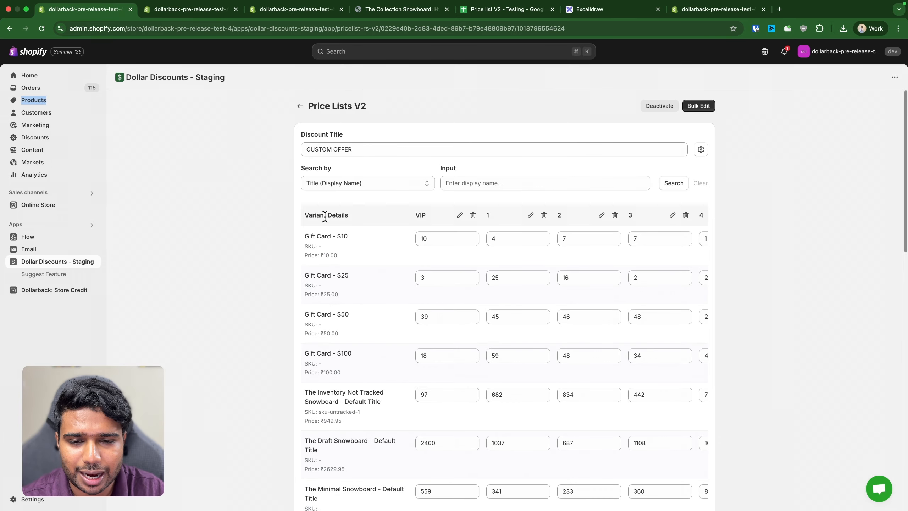
scroll(357, 175, "down", 2)
scroll(356, 177, "up", 2)
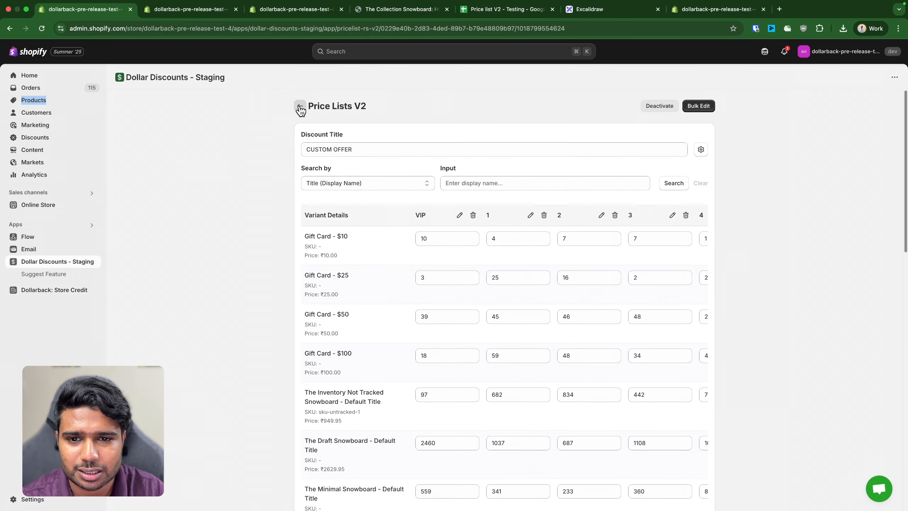
Go to the Dollar Discounts home page and open the Price list (V2) configuration.
left_click(37, 262)
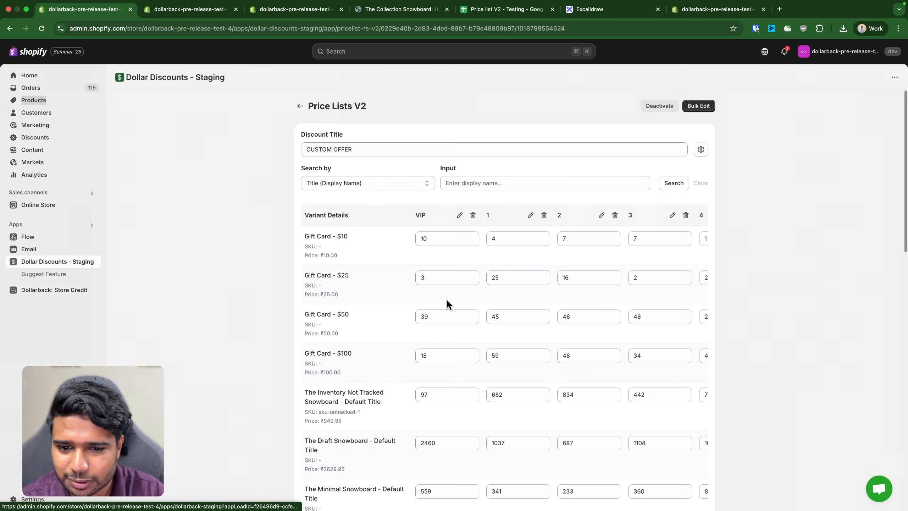
scroll(444, 304, "down", 5)
scroll(329, 314, "down", 3)
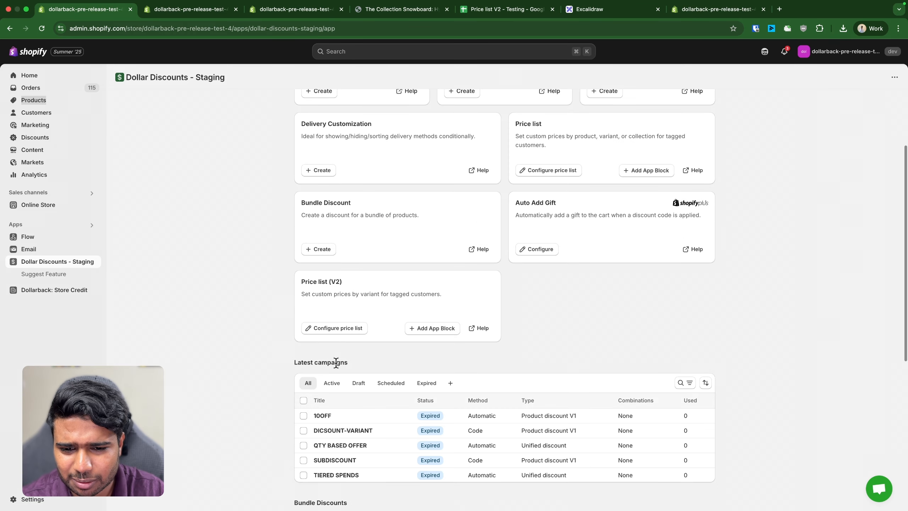
left_click(337, 331)
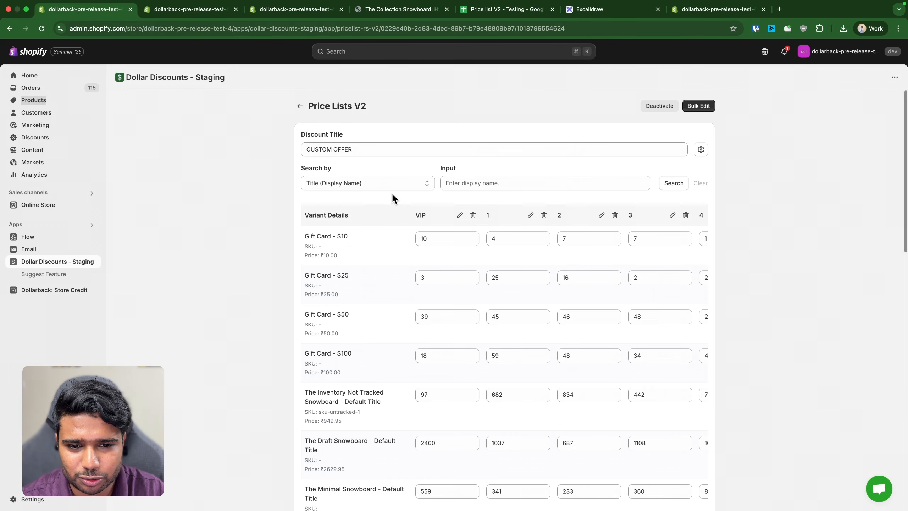
Examine the Variant Details column and the available search-by options of the price list.
left_click_drag(305, 214, 376, 219)
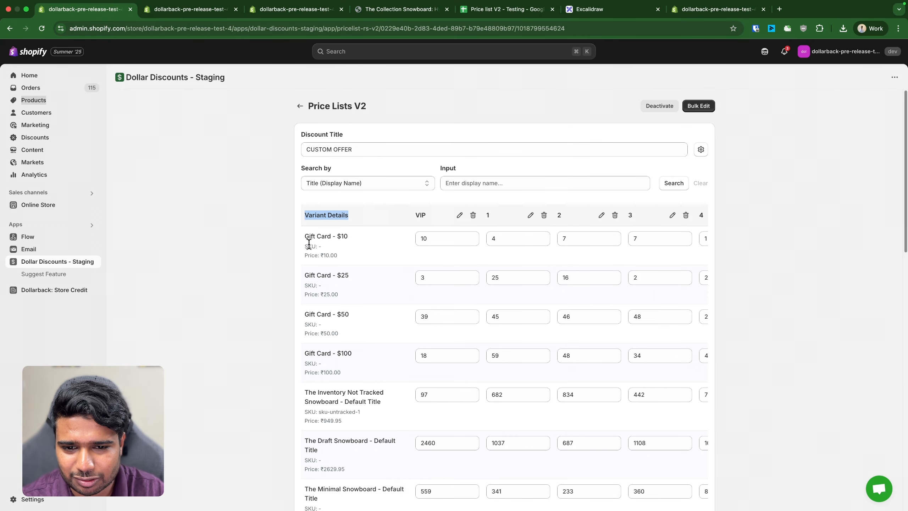
scroll(328, 217, "down", 3)
scroll(328, 217, "up", 3)
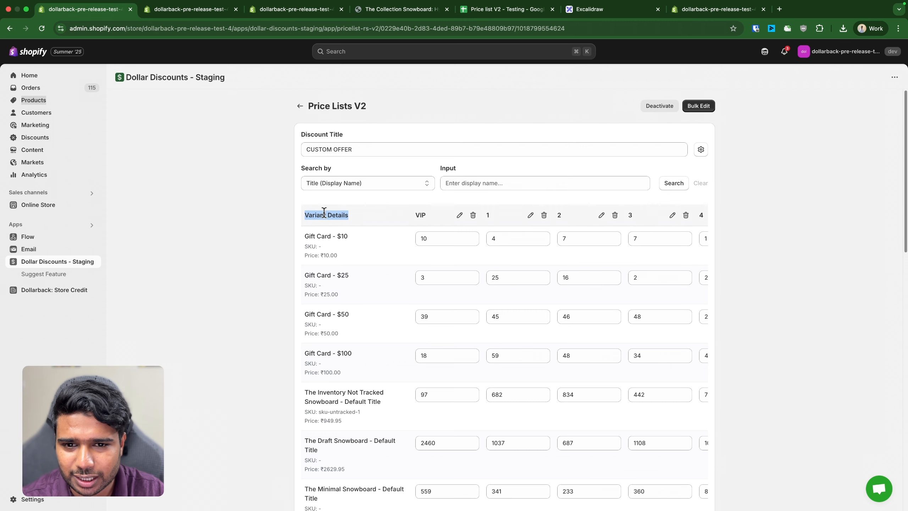
triple_click(357, 148)
left_click(351, 185)
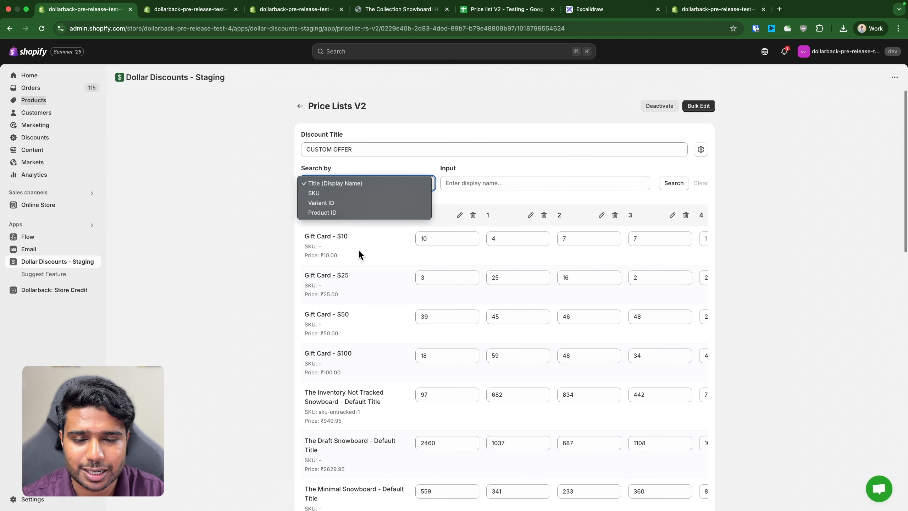
left_click(344, 279)
Search the price list by display name for "The Complete Snowboard - Powder", copying the name from its row.
triple_click(317, 311)
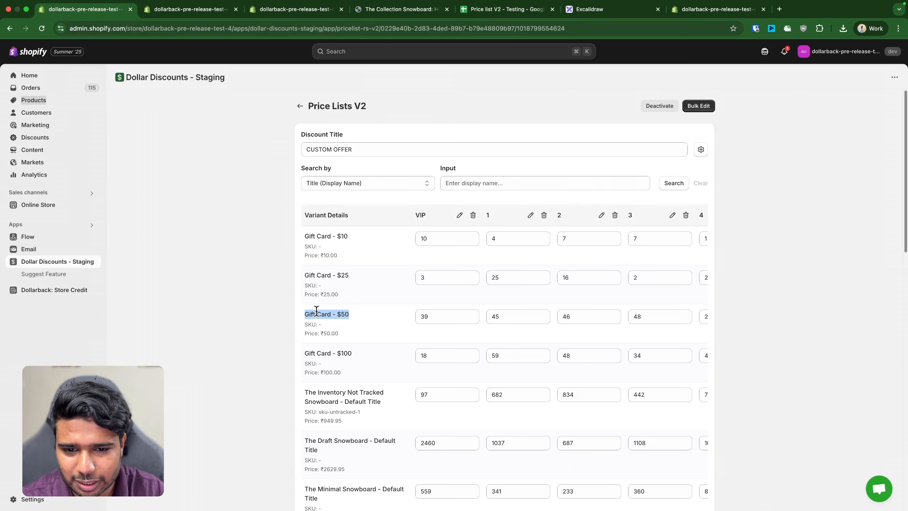
scroll(336, 369, "down", 5)
triple_click(335, 389)
key("super+c")
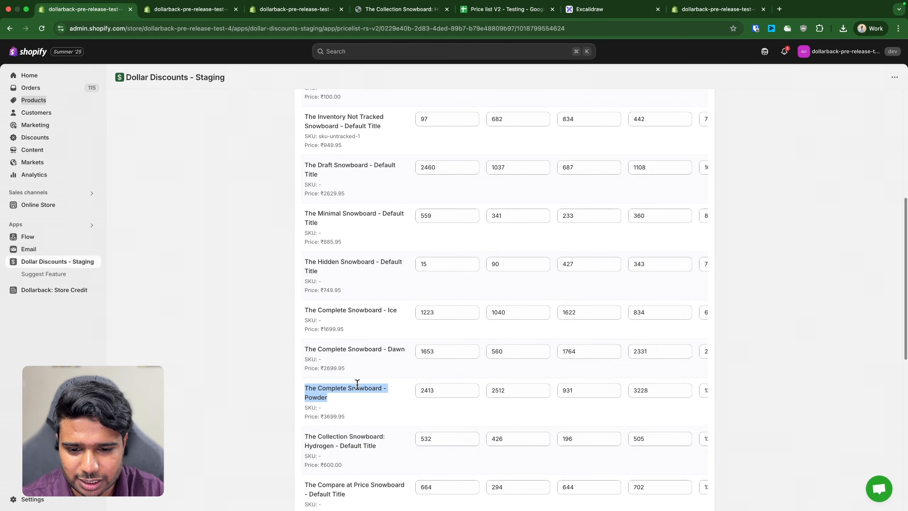
scroll(375, 365, "up", 5)
left_click(415, 179)
left_click(352, 183)
left_click(466, 183)
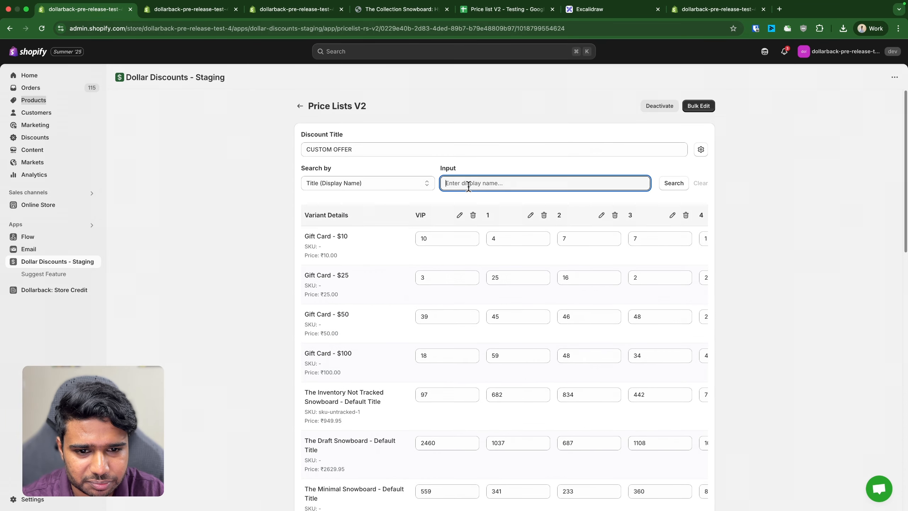
key("super+v")
left_click(674, 182)
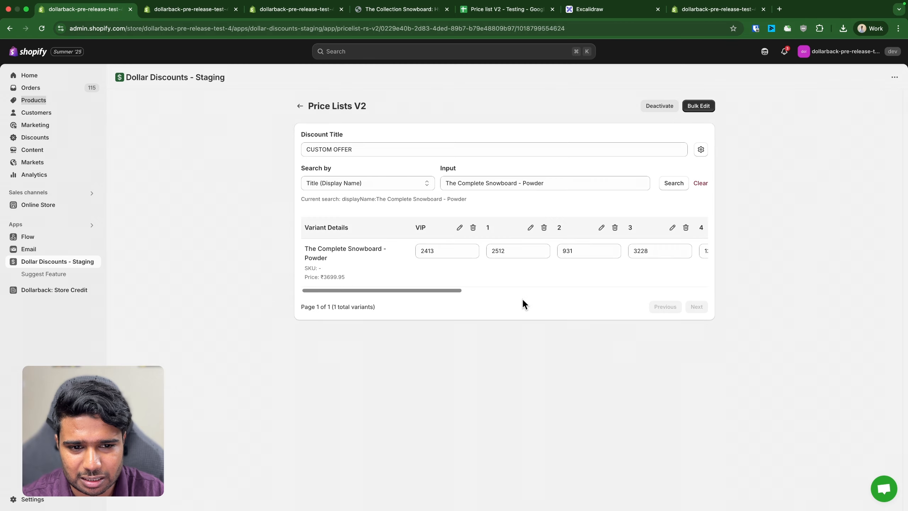
Highlight the product name and the Powder variant name in the search result.
left_click_drag(304, 249, 387, 252)
double_click(387, 250)
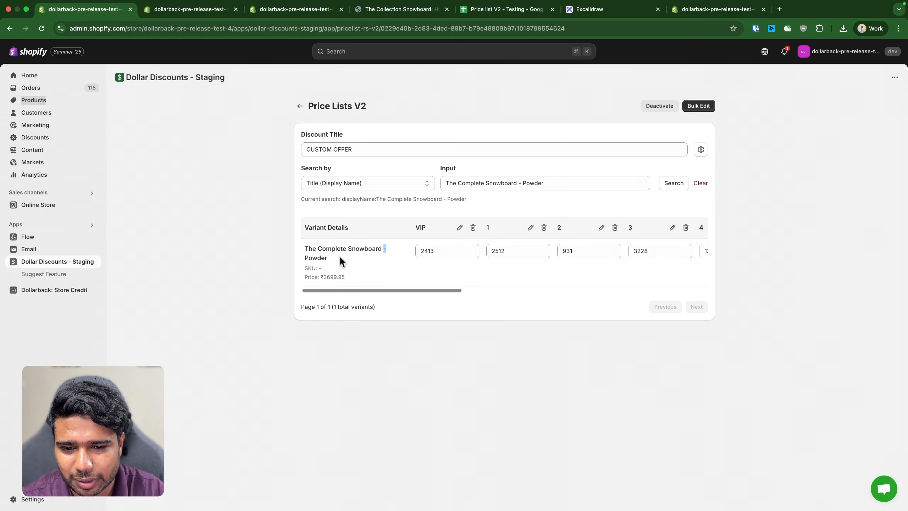
left_click_drag(304, 256, 330, 256)
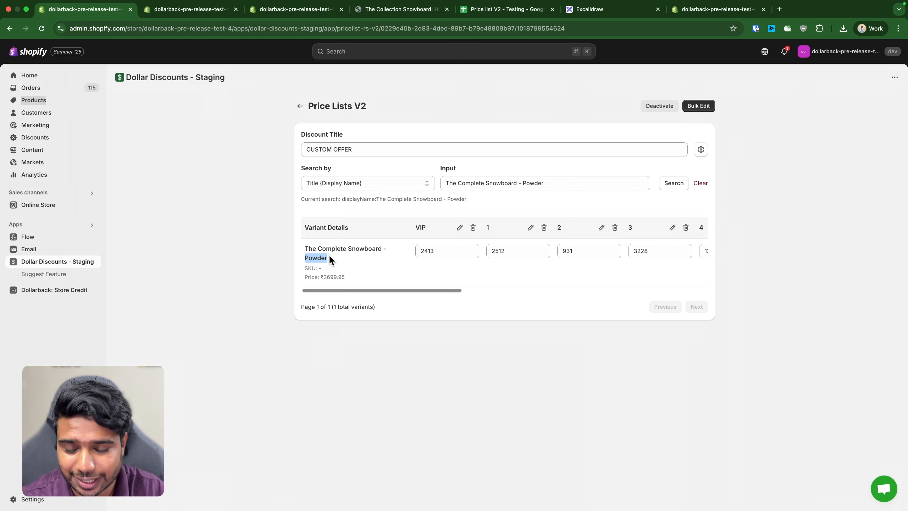
Open the Add Tag Column dialog after the last tag column and cancel it.
left_click_drag(390, 291, 670, 286)
left_click(690, 229)
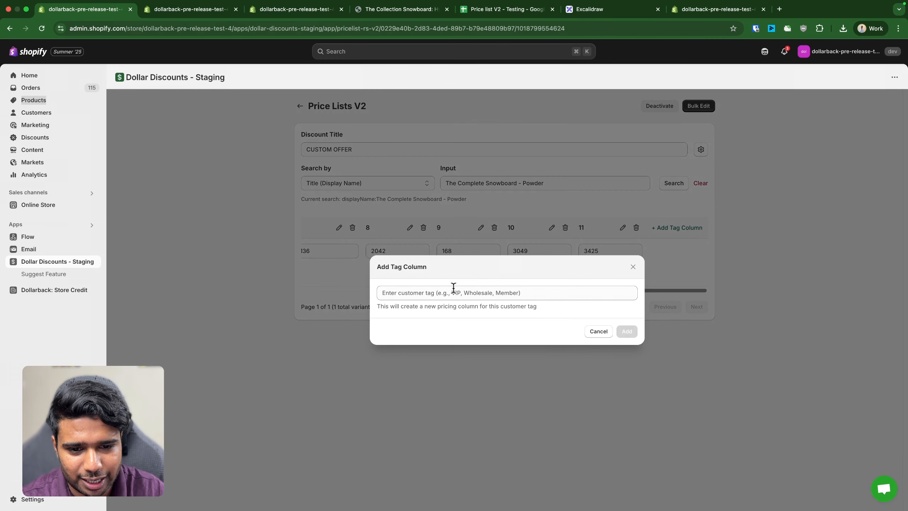
left_click(598, 331)
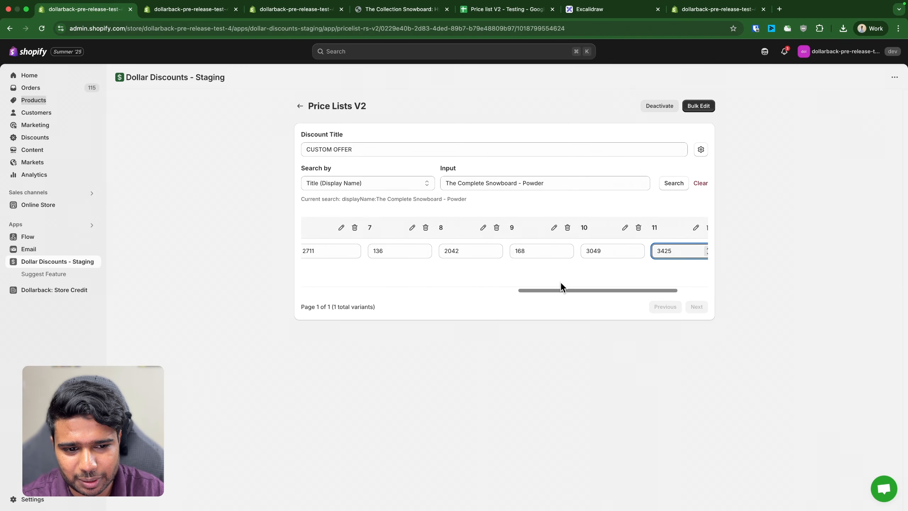
Set the tag 1 price of The Complete Snowboard - Powder to 2512.12, and discard the change.
left_click_drag(561, 286, 349, 278)
left_click(524, 251)
type(".12")
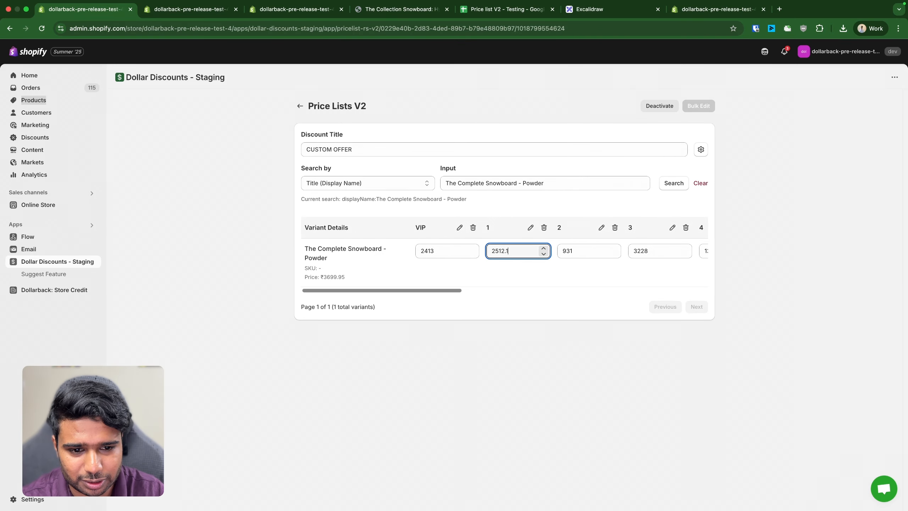
left_click(521, 272)
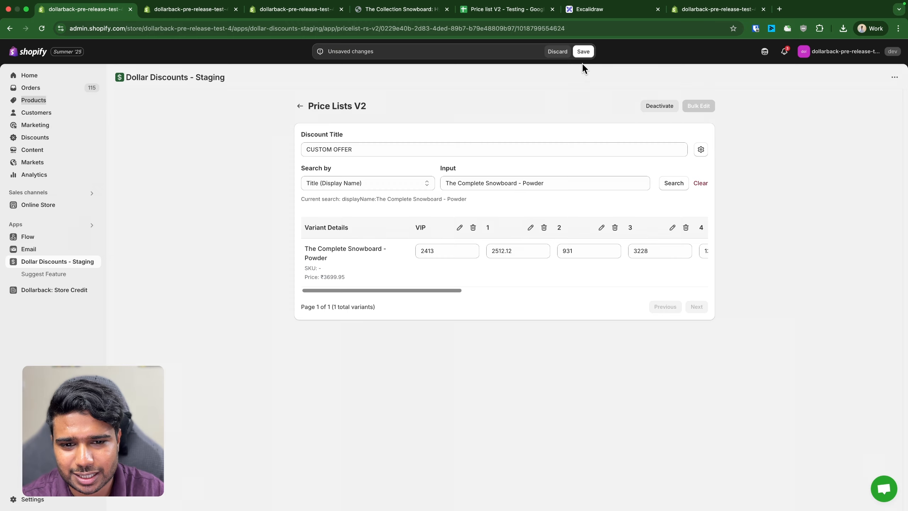
left_click(556, 51)
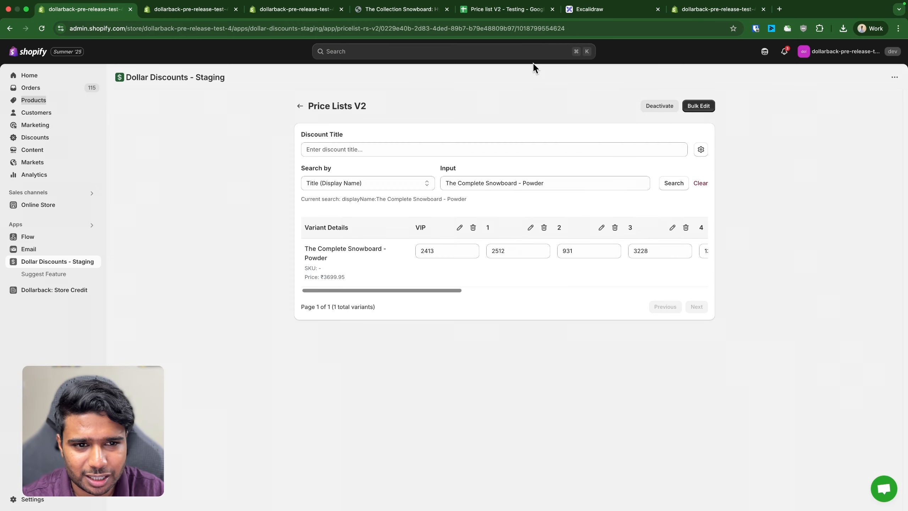
Open the bulk editor for the price list and look through its variants and tag prices.
left_click(691, 107)
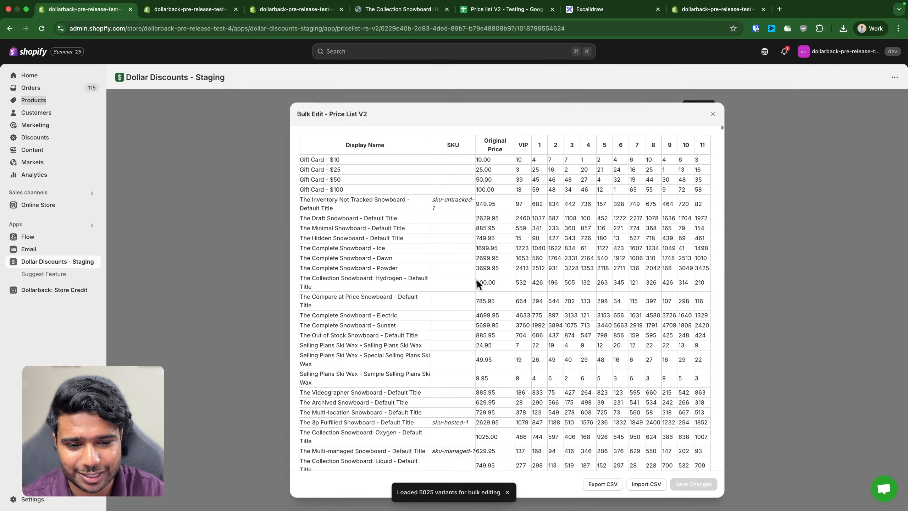
scroll(497, 271, "down", 15)
scroll(497, 272, "up", 15)
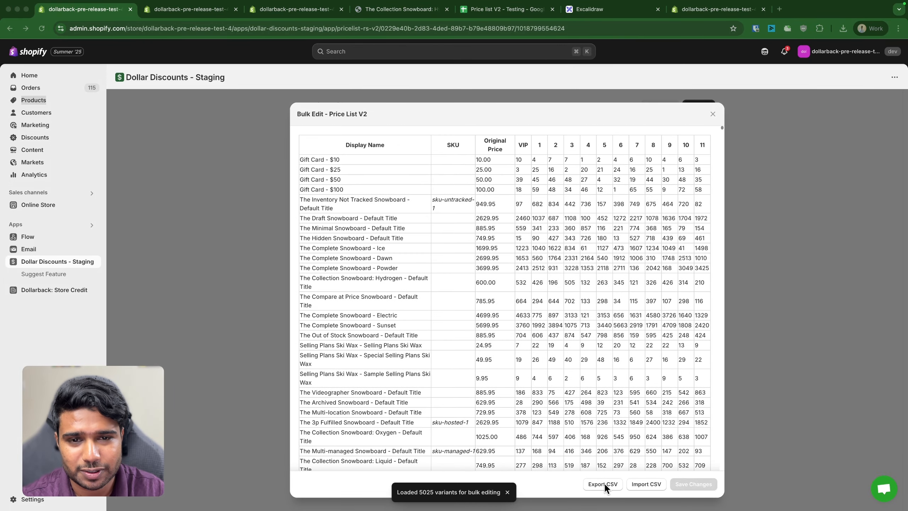
Switch to the Google Sheets price list and move its browser tab directly after the first Shopify tab.
left_click_drag(501, 16, 186, 13)
scroll(483, 213, "down", 3)
scroll(484, 215, "up", 3)
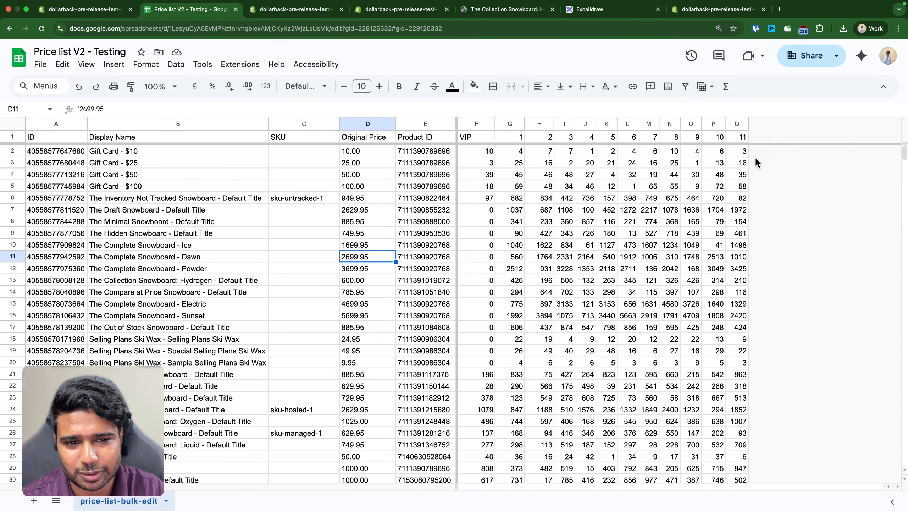
Try to delete all the tag price columns F to Q.
left_click_drag(470, 125, 737, 123)
right_click(737, 124)
left_click(744, 230)
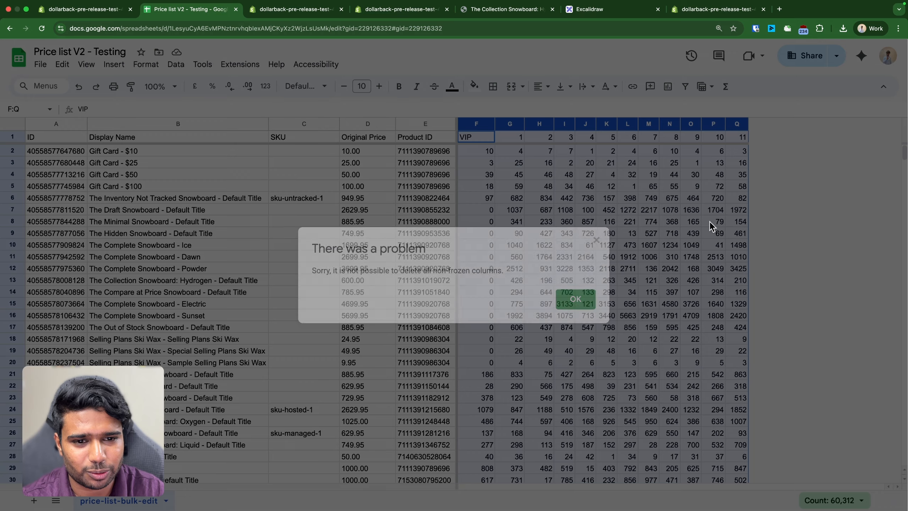
left_click(574, 300)
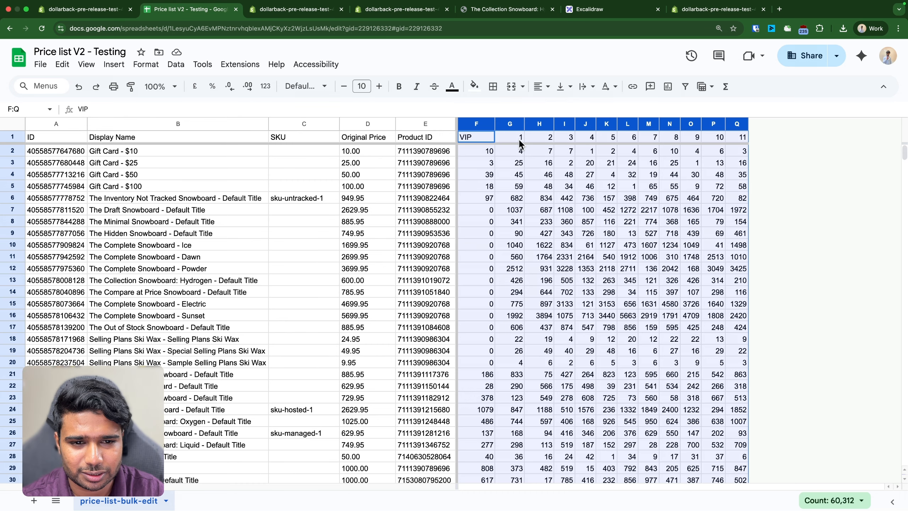
Delete the tag price columns G to Q, keeping the VIP column.
left_click_drag(507, 124, 737, 124)
right_click(736, 124)
left_click(713, 232)
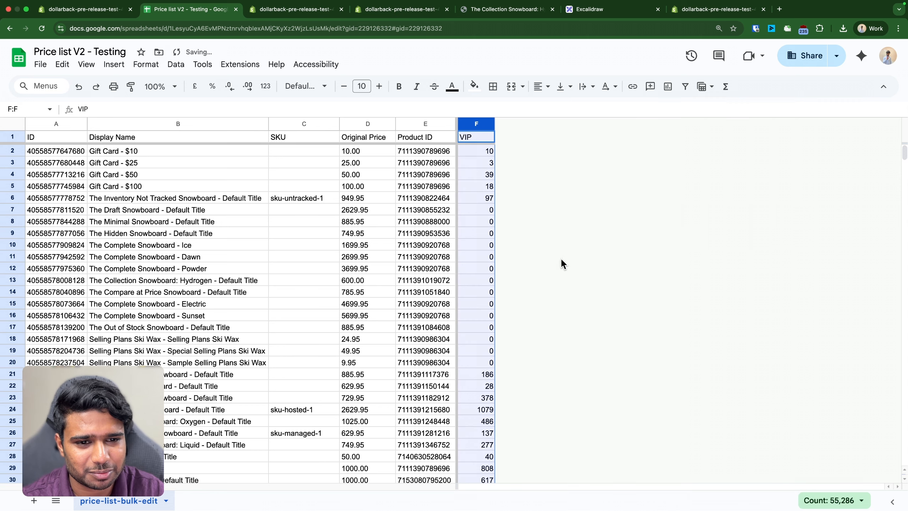
Point out the VIP price column F and highlight the tag name in its header cell F1.
left_click(479, 164)
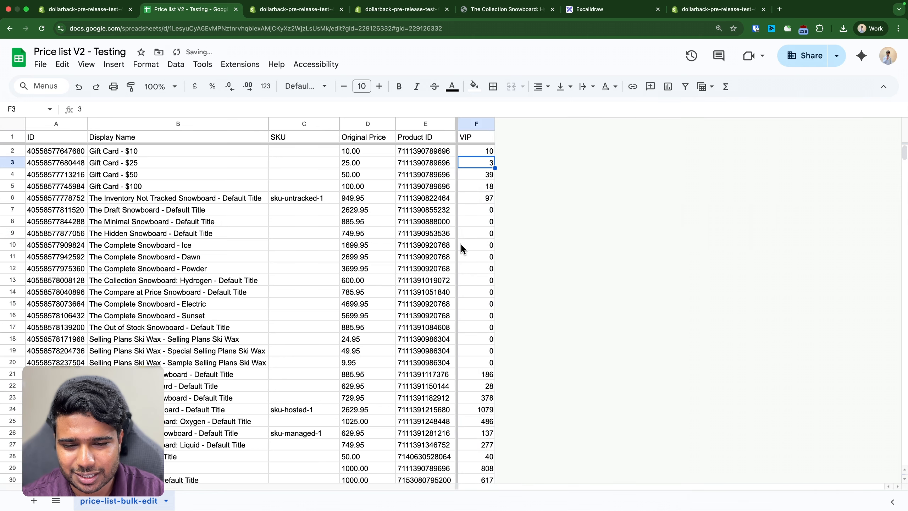
left_click(474, 139)
left_click(419, 124)
left_click(473, 124)
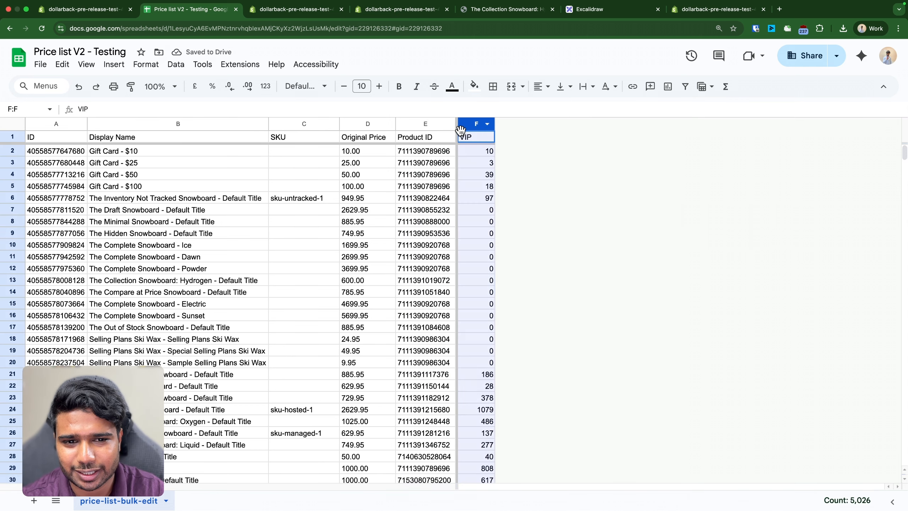
left_click(480, 138)
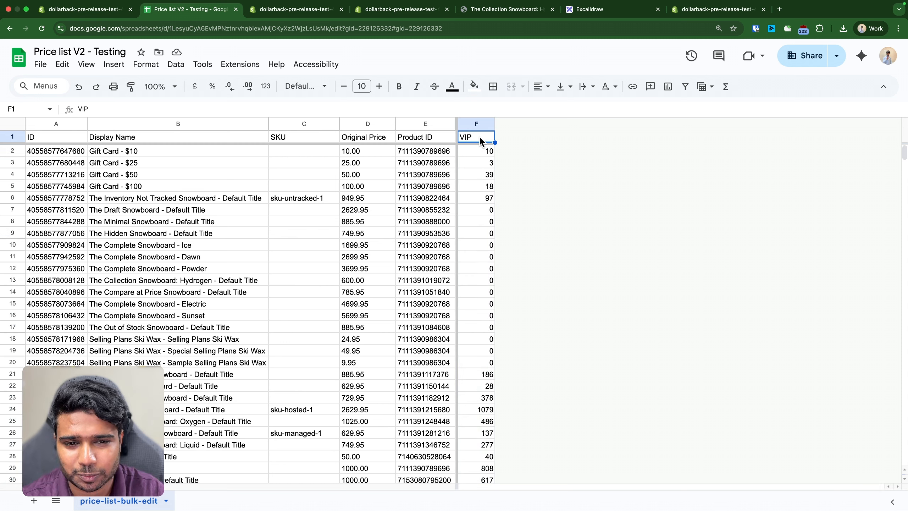
double_click(479, 137)
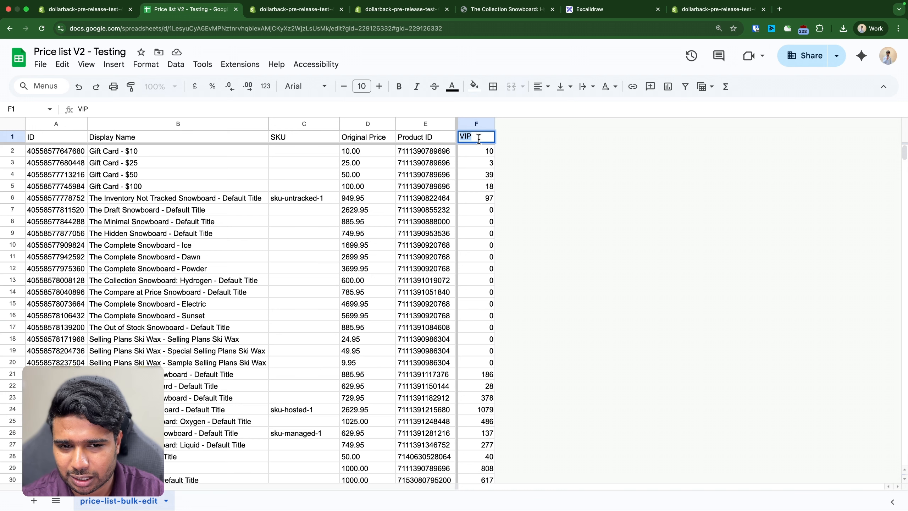
Insert a column after the VIP column and give it the header "Customer-Value".
left_click(486, 123)
left_click(523, 154)
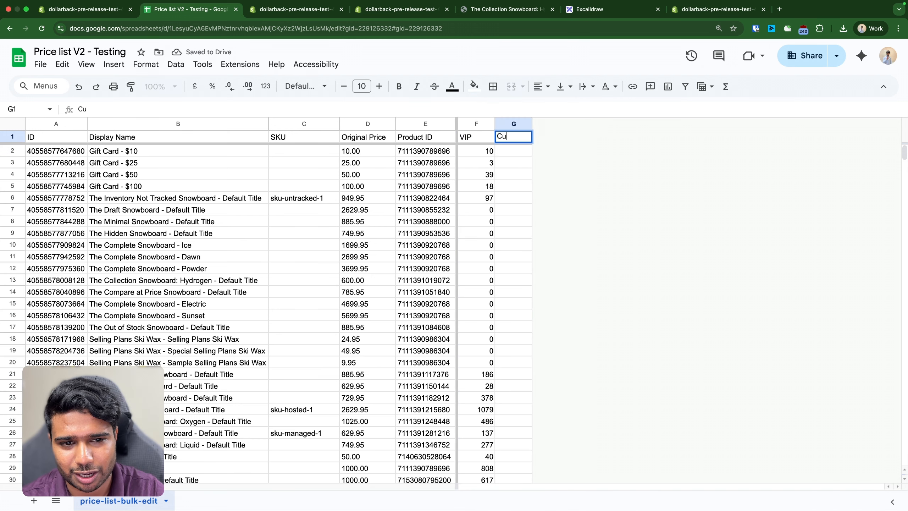
type("Customer-VE")
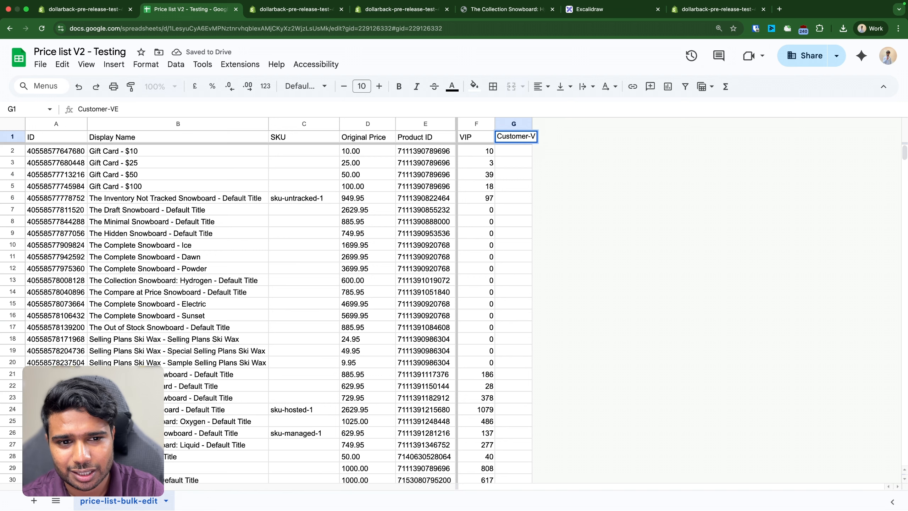
key("BackSpace")
type("alue")
key("Return")
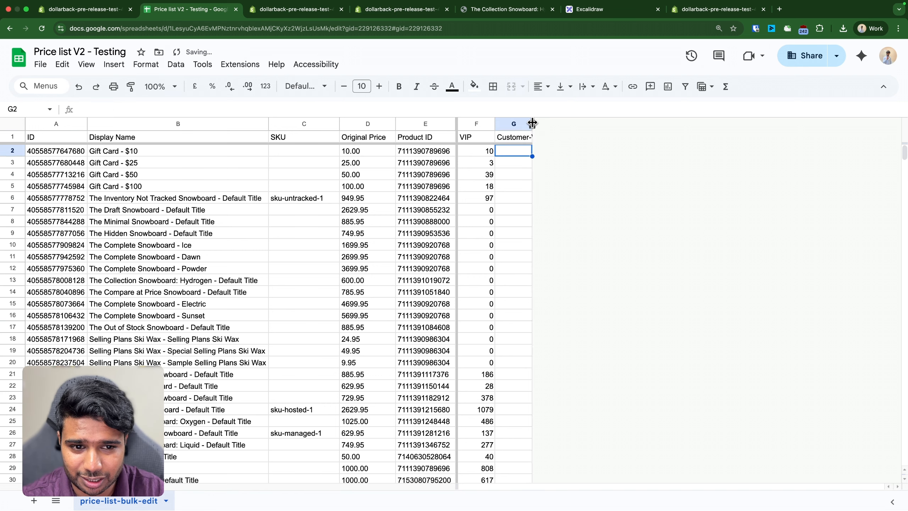
Delete the Customer-Value column G from the price list.
left_click(516, 124)
left_click(526, 123)
left_click(539, 228)
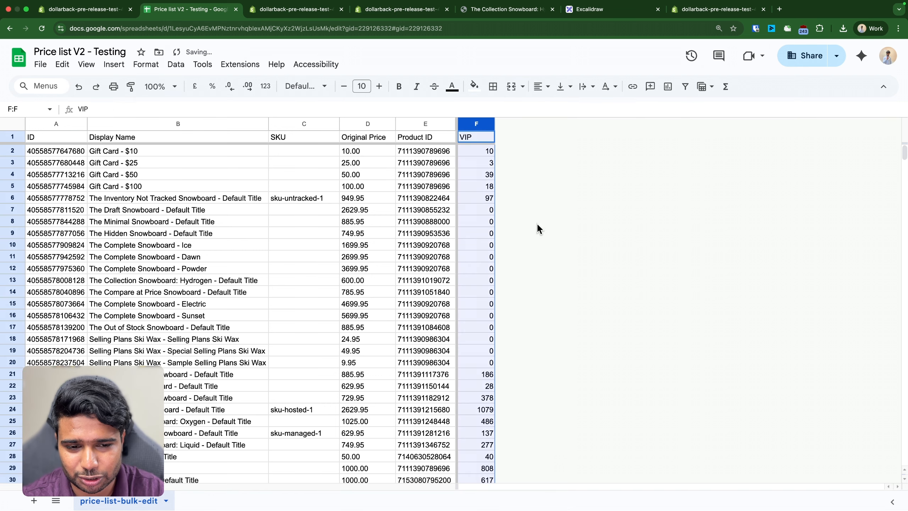
Undo the recent column edits to restore the deleted tag price columns G to Q in the price list.
key("super+z")
key("super+z")
key("super+z")
key("super+z")
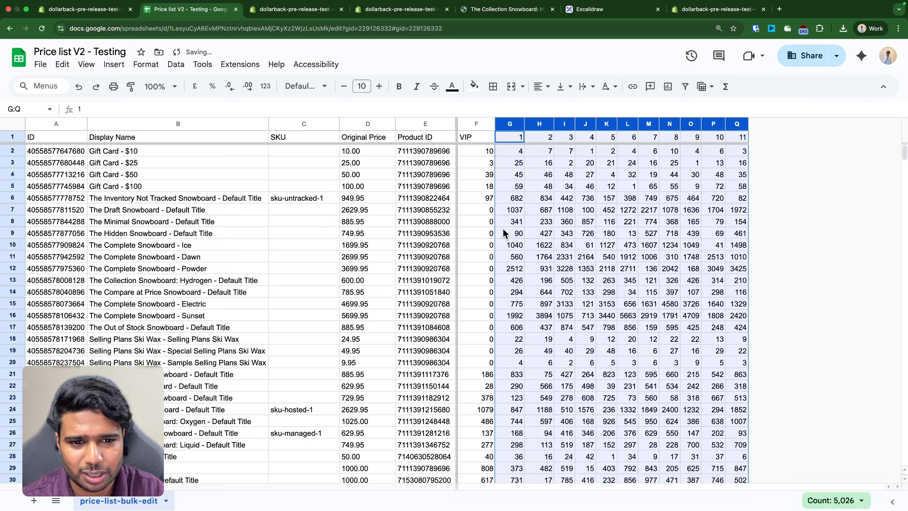
Look through the tag price columns in the Price List V2 bulk edit table and close it.
key("ctrl+shift+Tab")
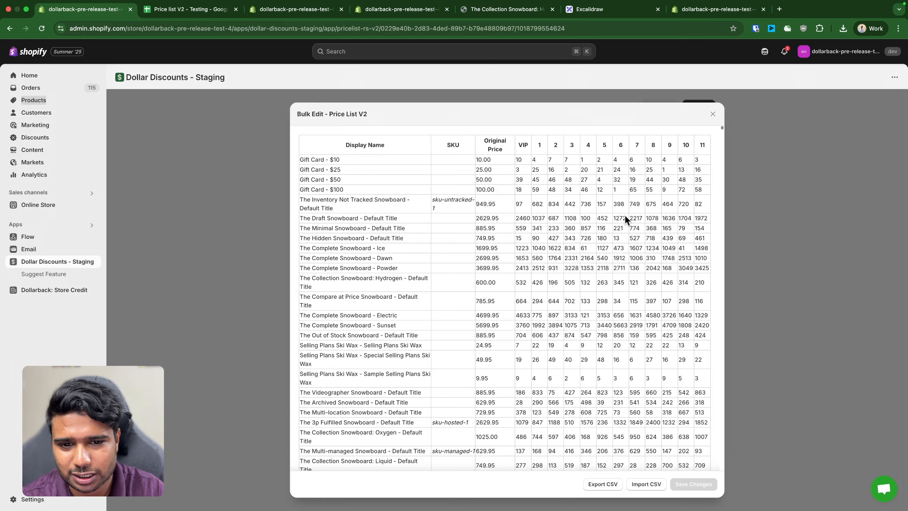
scroll(675, 366, "down", 20)
scroll(676, 369, "up", 20)
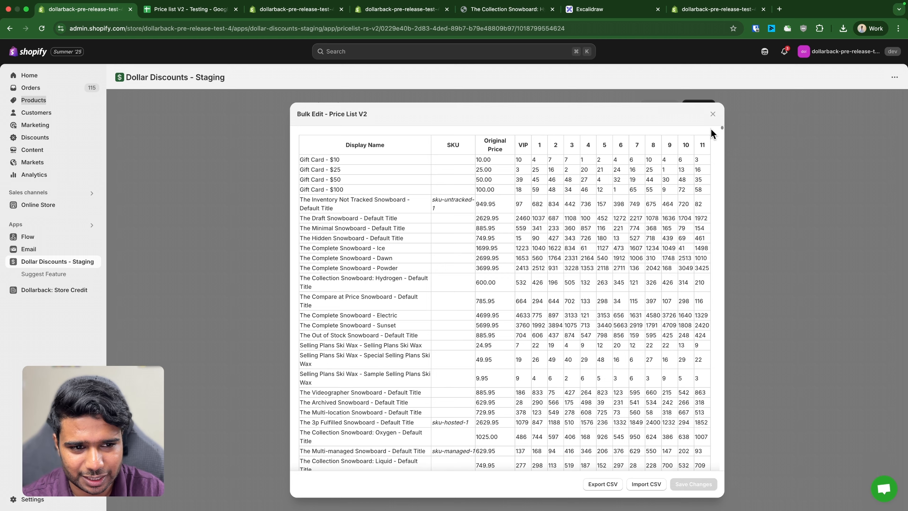
left_click(711, 115)
Place the Hydrogen snowboard storefront tab beside the spreadsheet and set the store preview's market to India.
left_click_drag(508, 9, 286, 8)
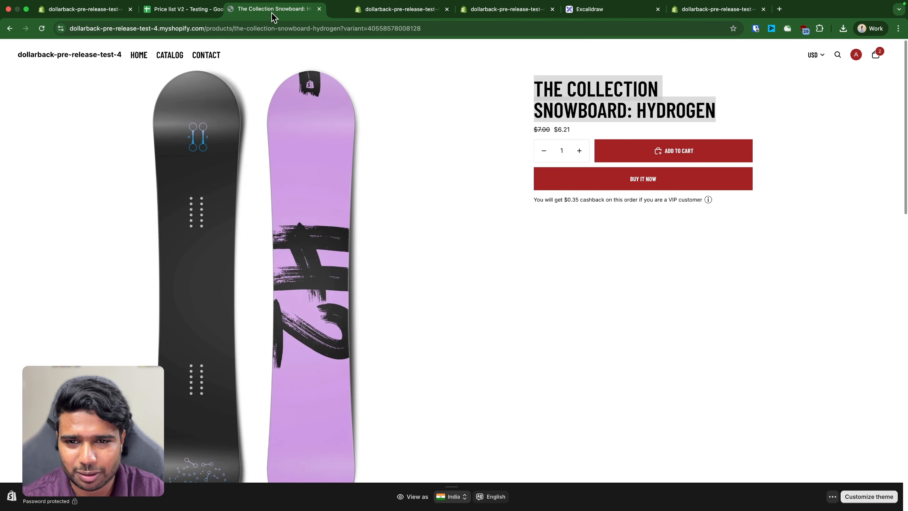
left_click(876, 54)
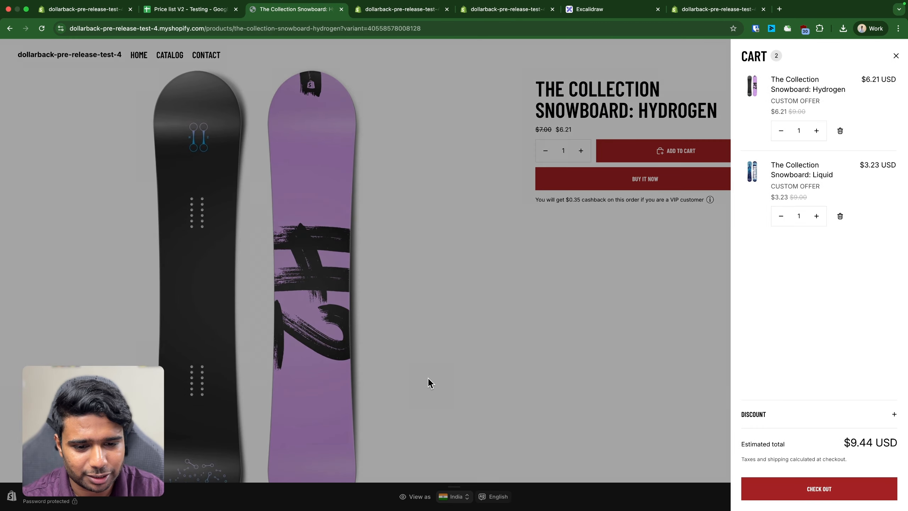
left_click(428, 378)
left_click(457, 496)
left_click(458, 404)
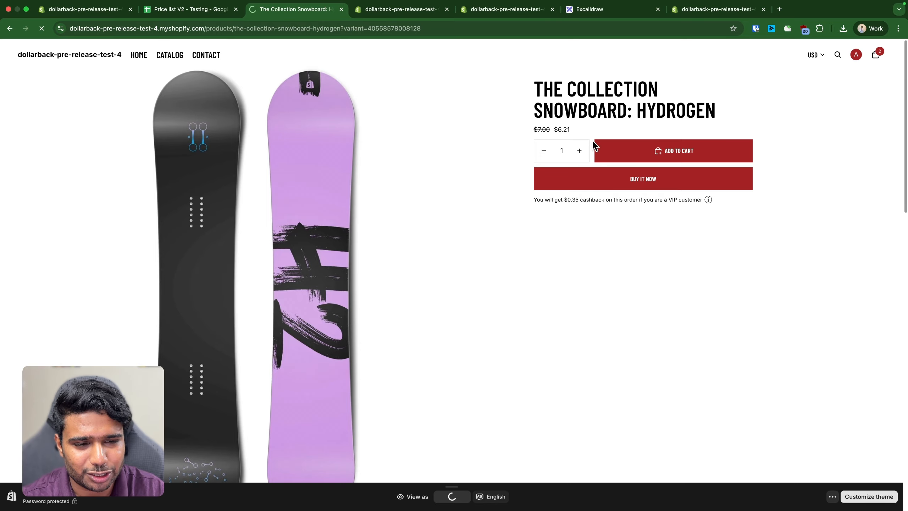
left_click_drag(557, 129, 593, 123)
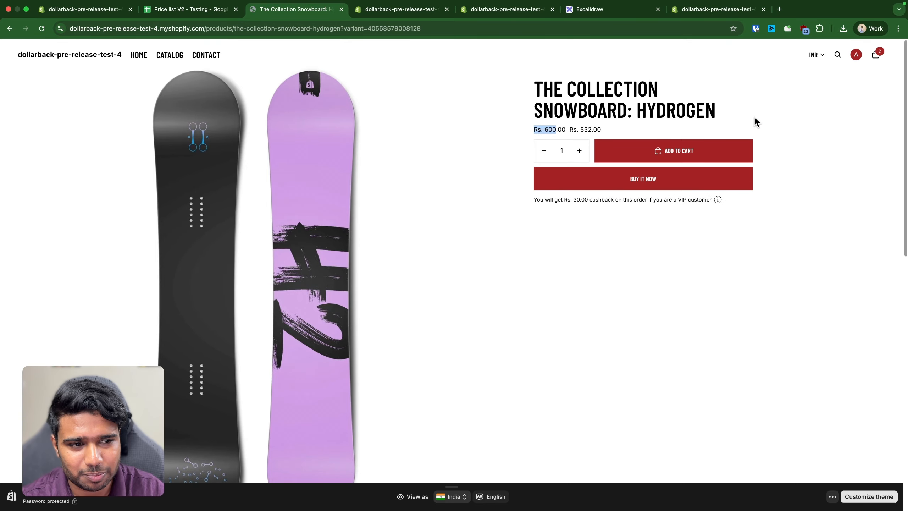
Open the cart and copy the product name "The Collection Snowboard: Hydrogen".
left_click(876, 58)
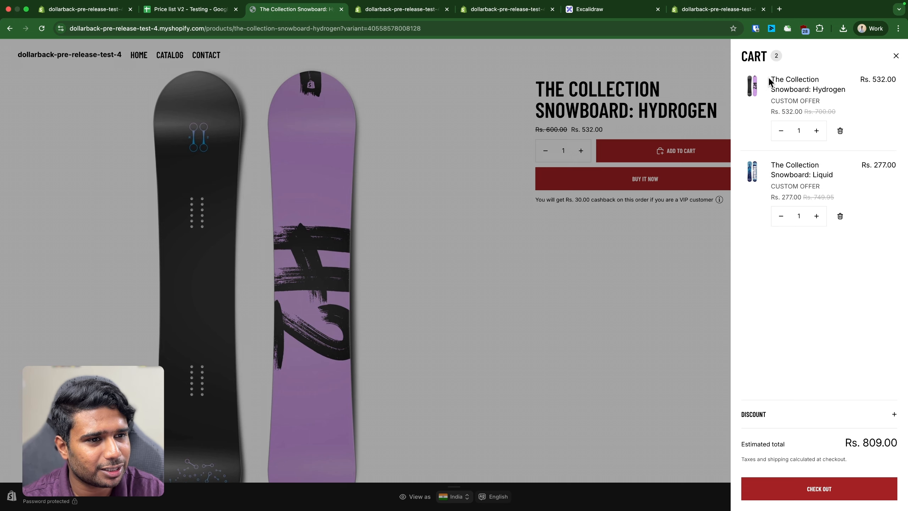
left_click_drag(769, 81, 848, 91)
key("super+c")
Filter the price list's Display Name column by "The Collection Snowboard: Hydrogen" and select the VIP header cell F1.
left_click(193, 5)
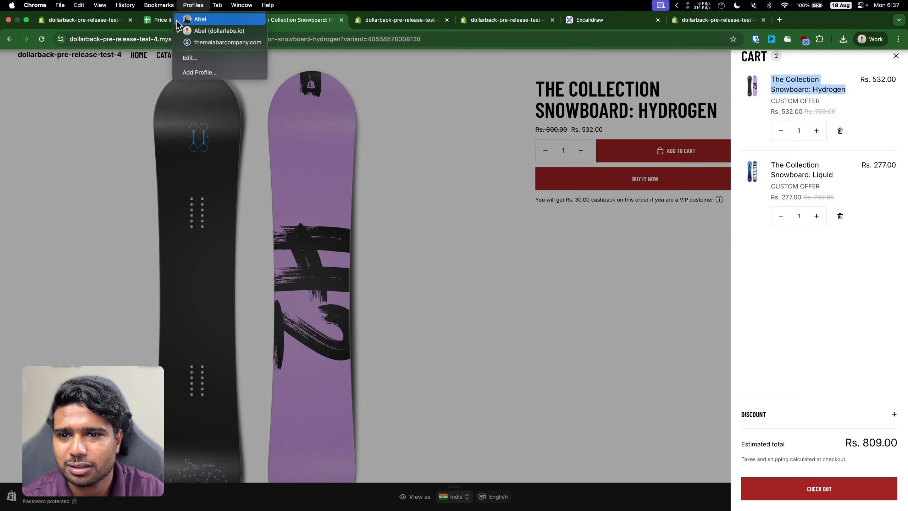
left_click(177, 22)
left_click(177, 23)
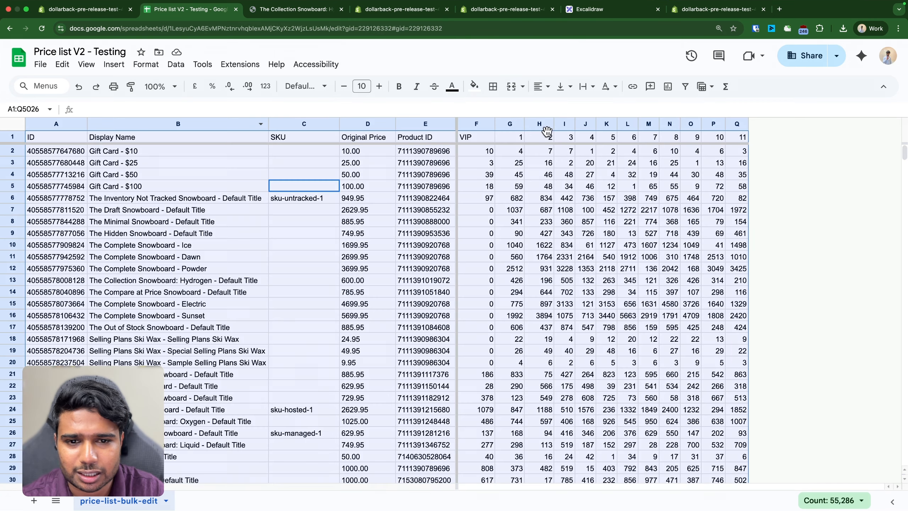
left_click(685, 87)
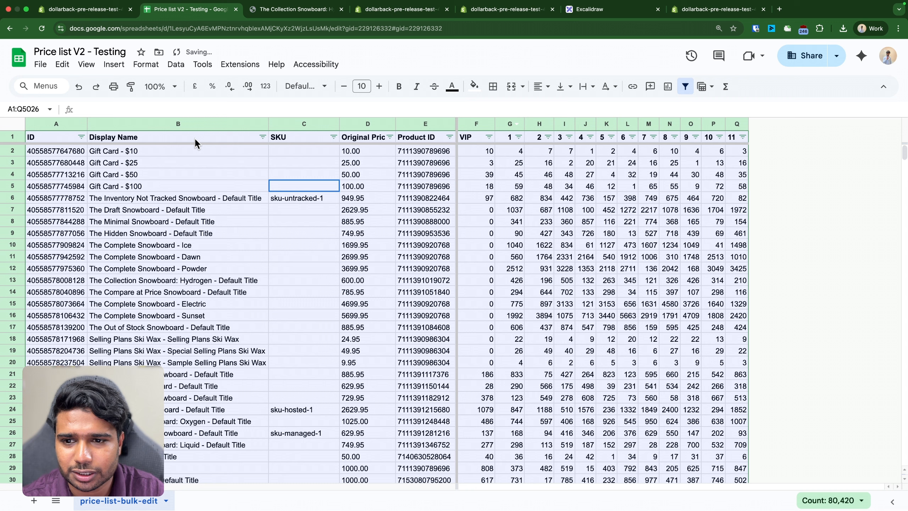
left_click(262, 136)
left_click(153, 299)
key("super+v")
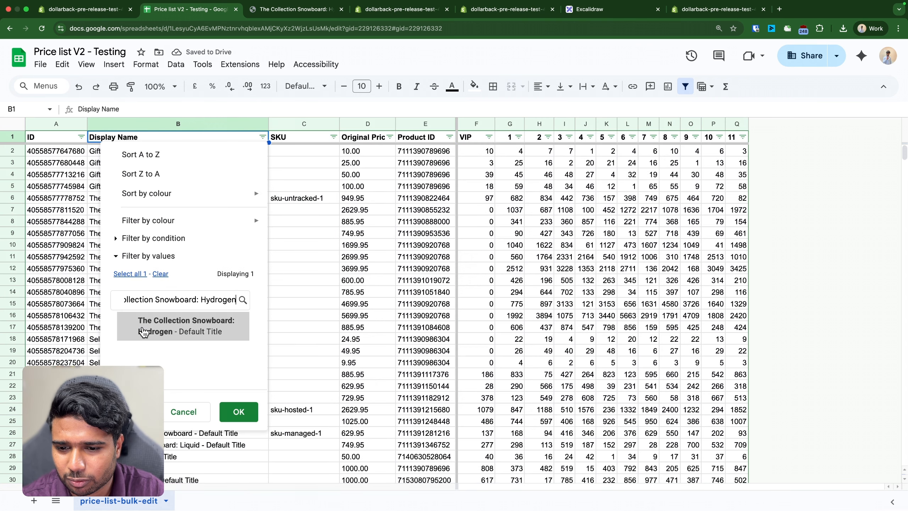
left_click(143, 332)
left_click(238, 412)
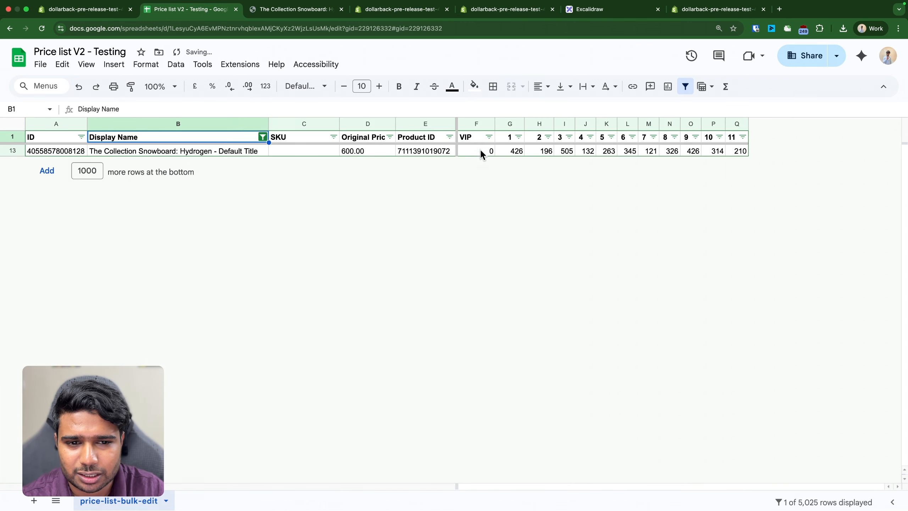
left_click(479, 137)
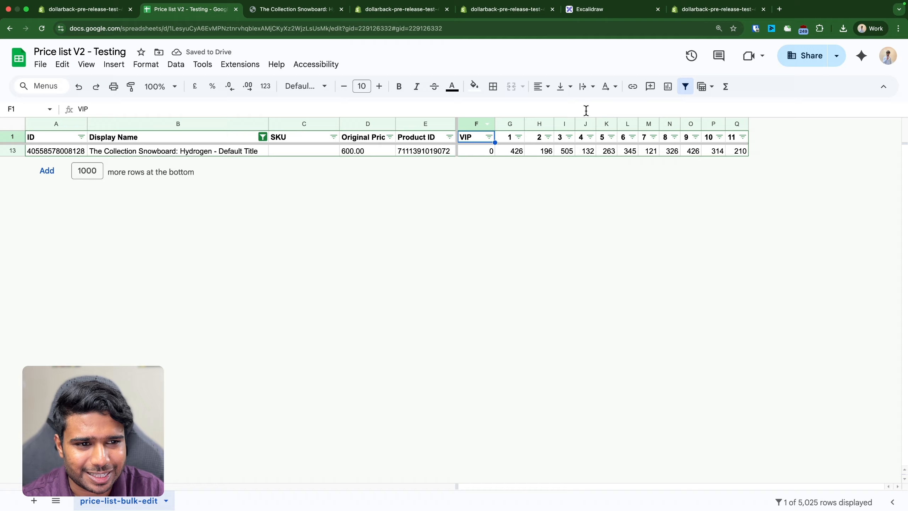
Remove the filter from the price list and highlight the VIP prices in F7:F20.
left_click(686, 91)
scroll(486, 178, "up", 5)
left_click_drag(487, 210, 488, 367)
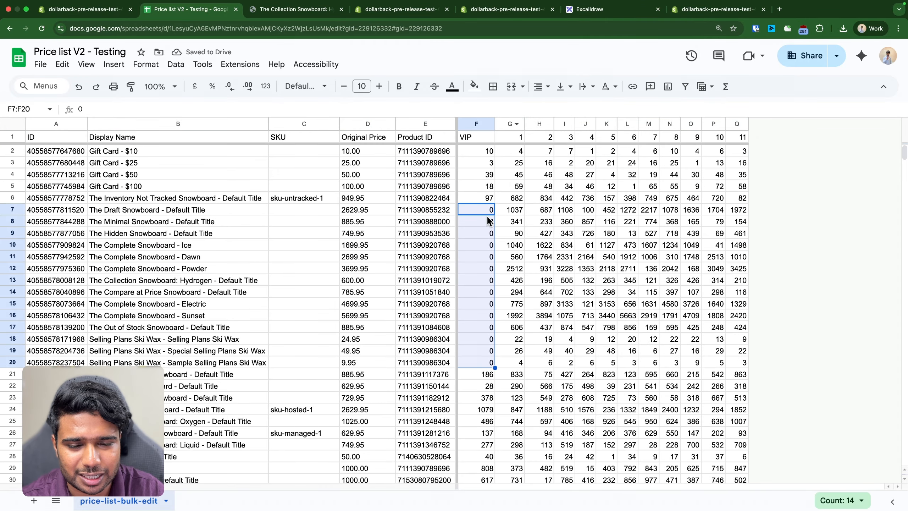
Copy "The Collection Snowboard: Liquid" from the cart, find it in the price list and select its VIP price cell F27.
key("ctrl+Tab")
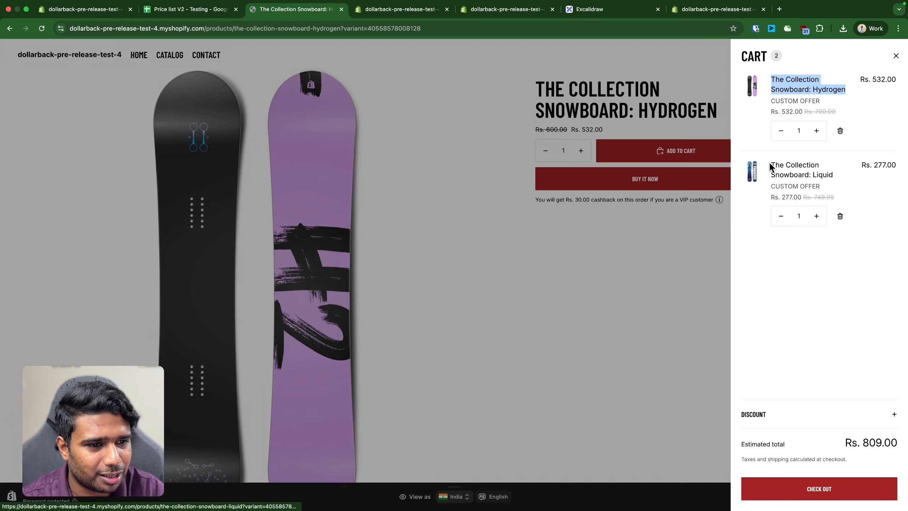
left_click_drag(772, 165, 839, 178)
key("ctrl+c")
key("ctrl+shift+Tab")
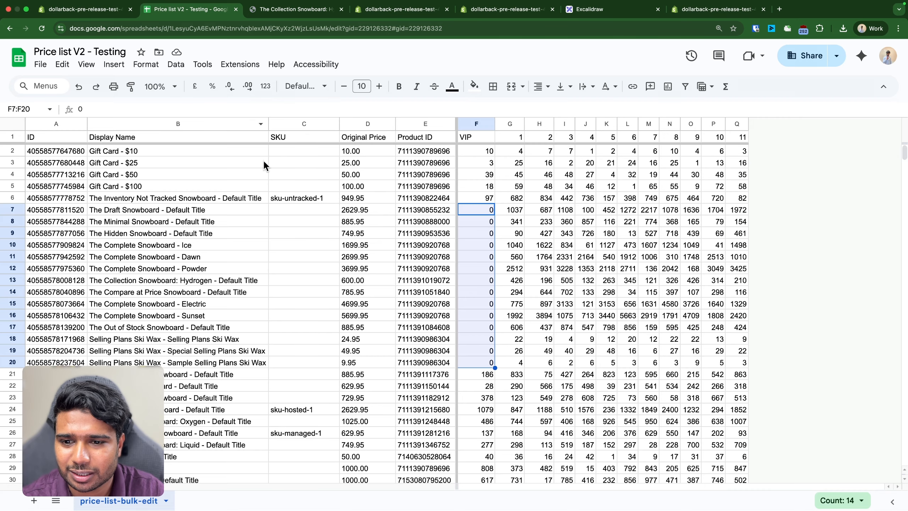
left_click(232, 269)
key("ctrl+f")
key("ctrl+v")
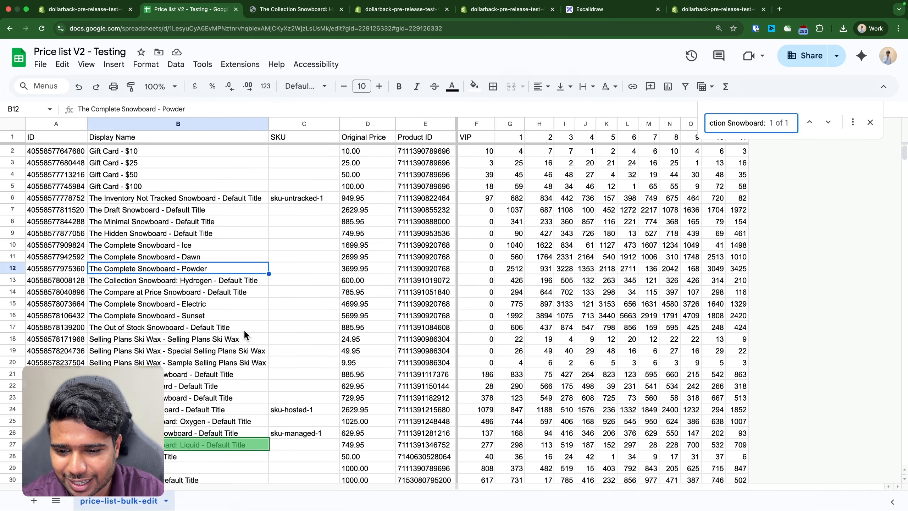
scroll(244, 329, "down", 3)
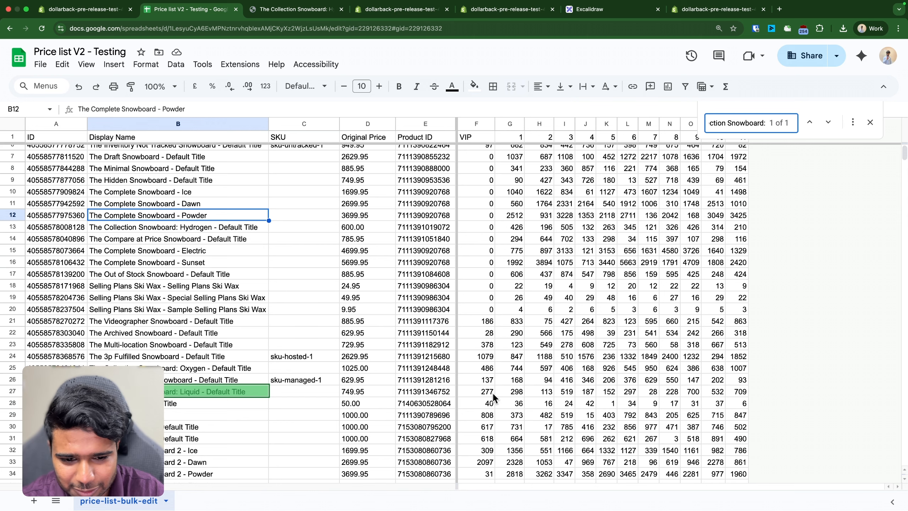
left_click(483, 392)
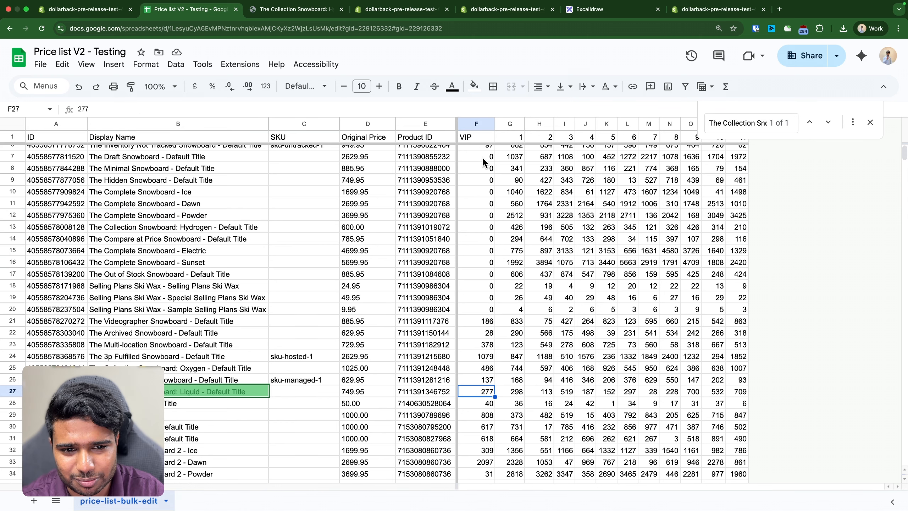
Fill the VIP price cells F7:F20 with light yellow.
left_click_drag(483, 157, 487, 311)
left_click(474, 86)
left_click(515, 164)
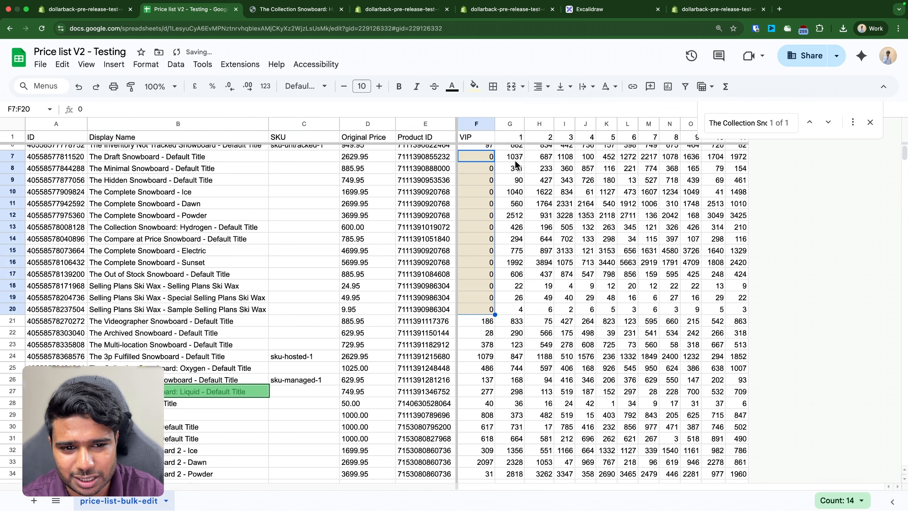
Compare the Liquid snowboard's VIP price in the price list with its discounted price in the cart.
left_click(483, 380)
scroll(311, 280, "down", 9)
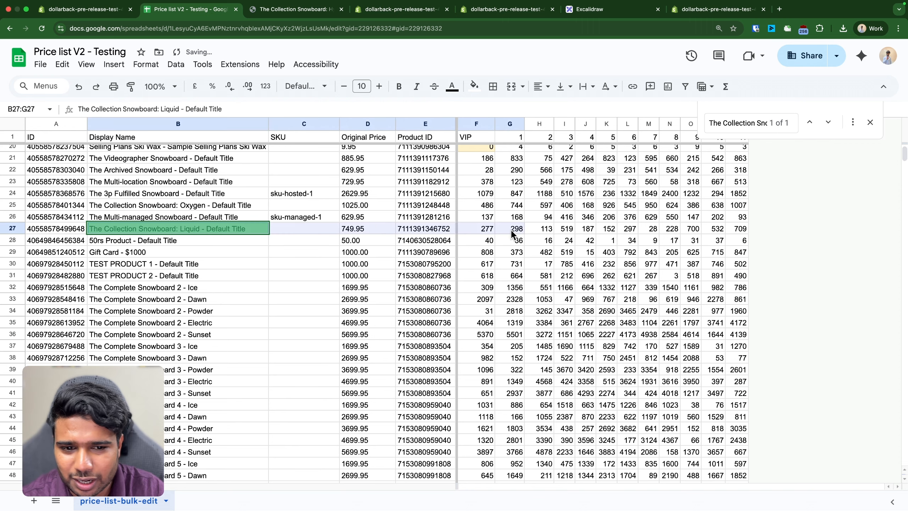
left_click(486, 229)
left_click(293, 5)
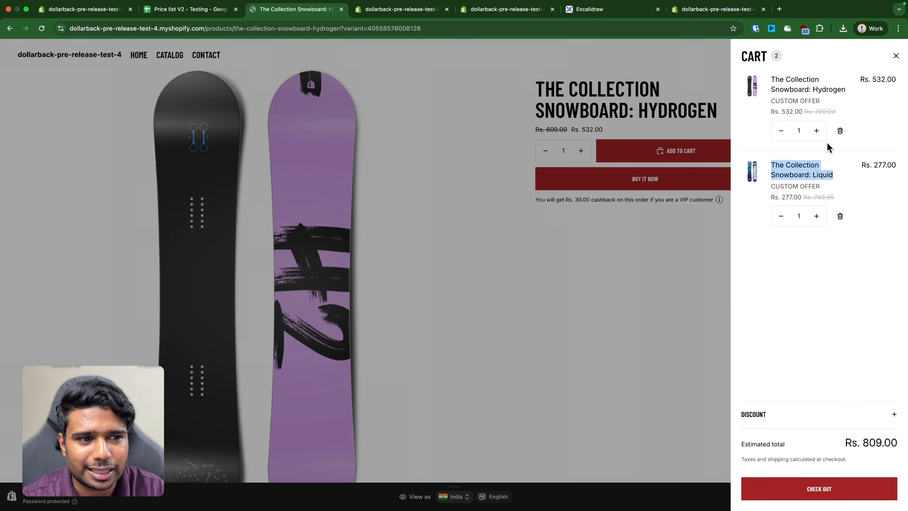
left_click_drag(771, 196, 845, 199)
left_click(719, 229)
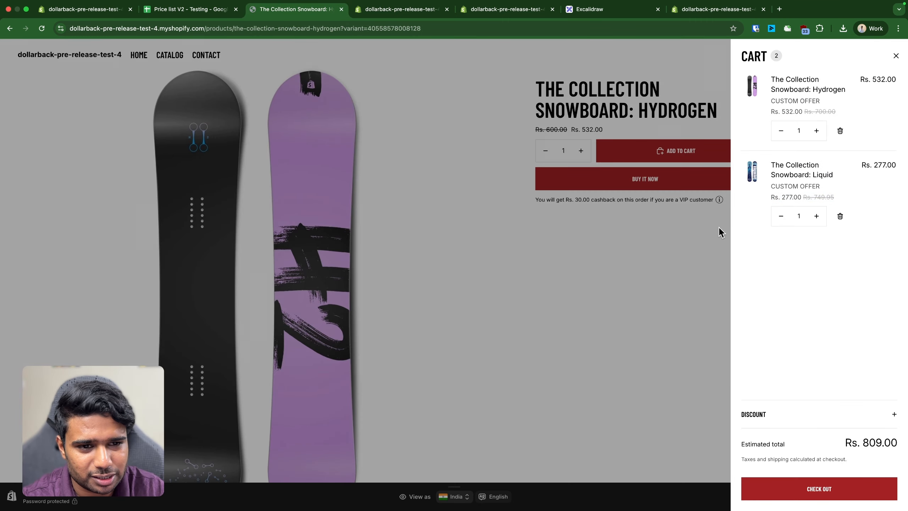
Examine the pricing on the Liquid snowboard's product page and reopen the cart.
left_click(872, 55)
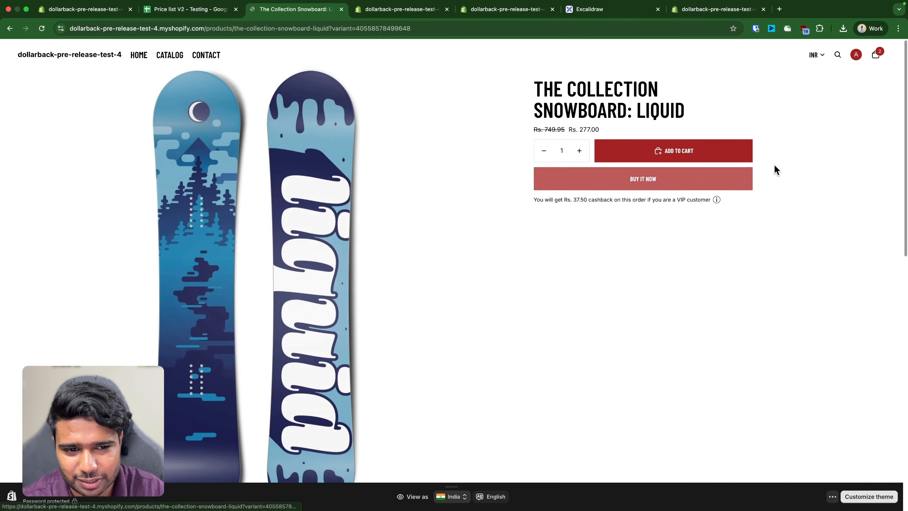
left_click_drag(535, 81, 771, 269)
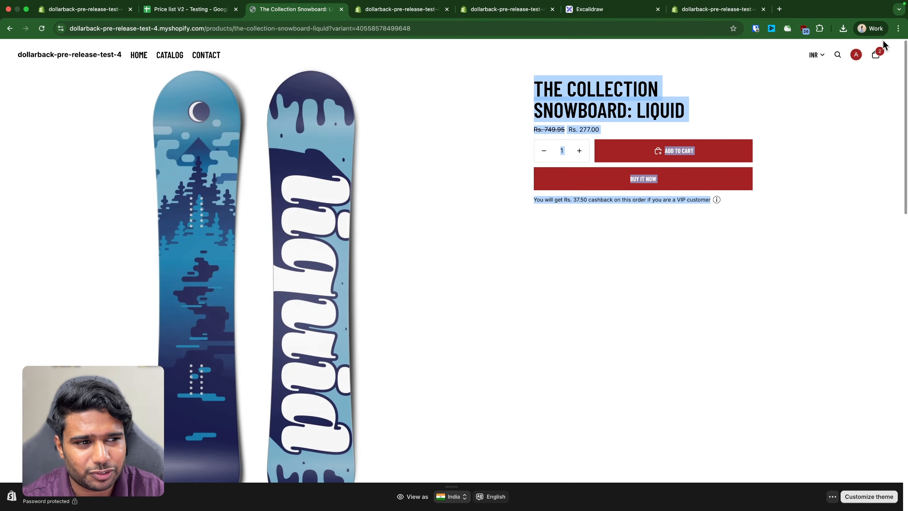
left_click(877, 54)
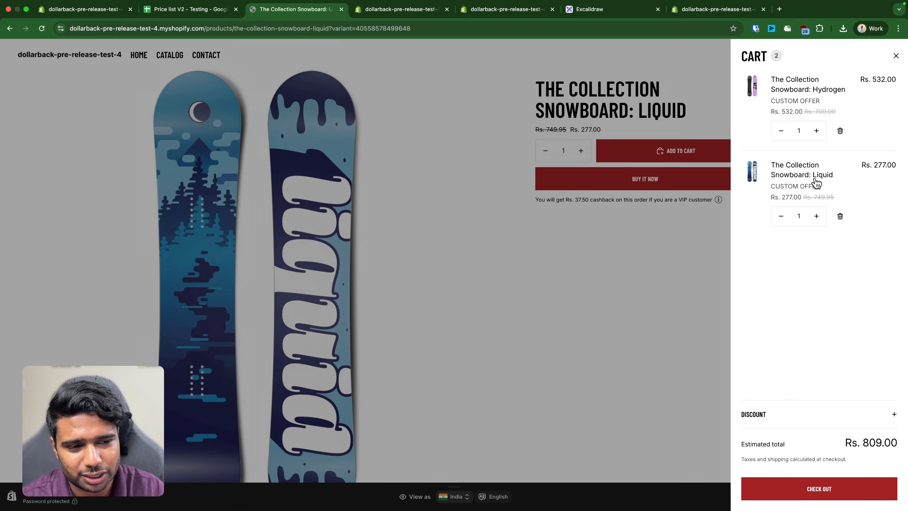
Check the VIP tag on the customer's profile and highlight the Liquid snowboard's discounted price in the cart.
left_click(401, 10)
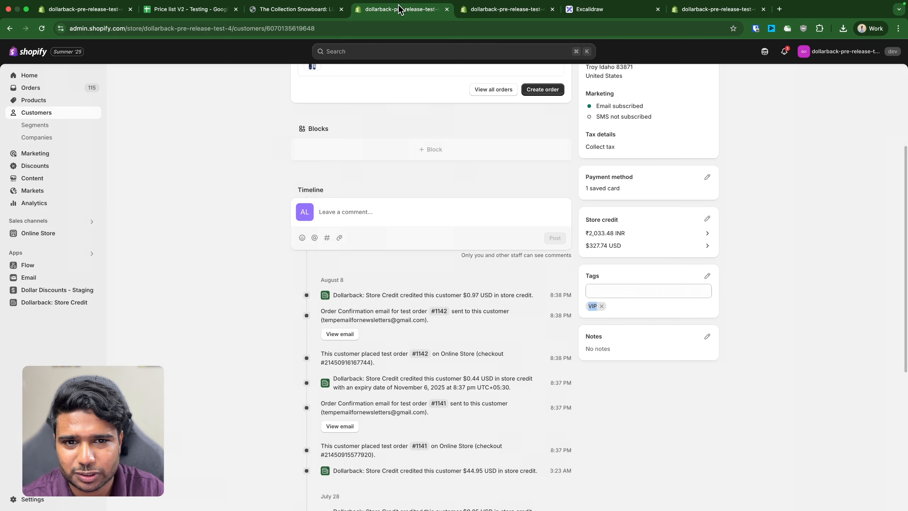
scroll(535, 173, "up", 5)
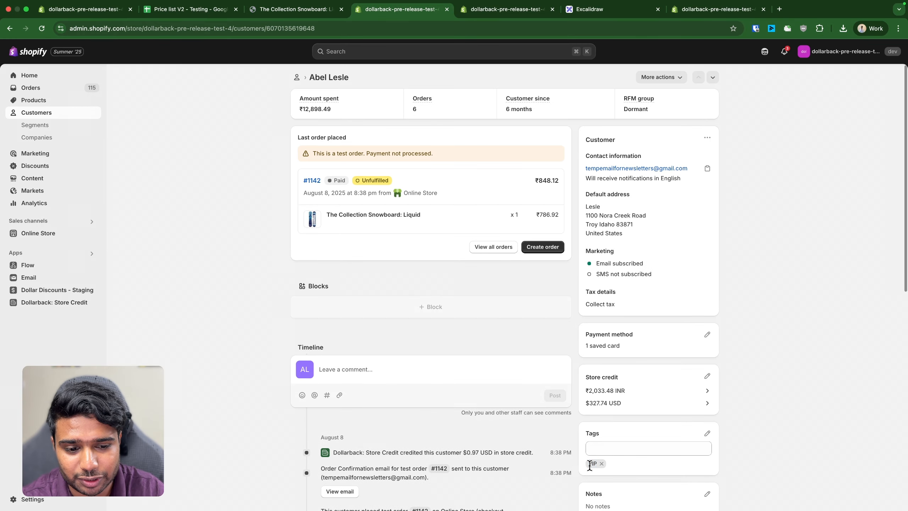
left_click(297, 9)
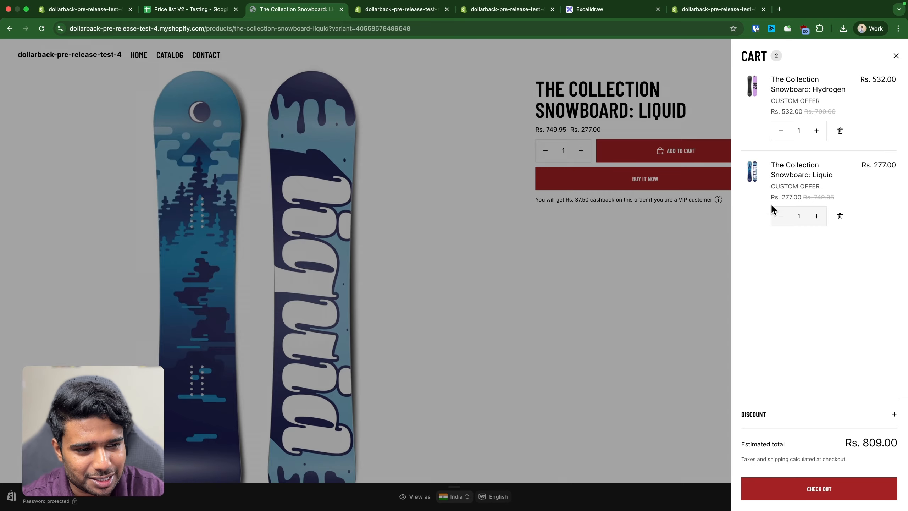
left_click_drag(773, 193, 864, 200)
Remove the VIP tag from the customer's profile.
left_click(364, 8)
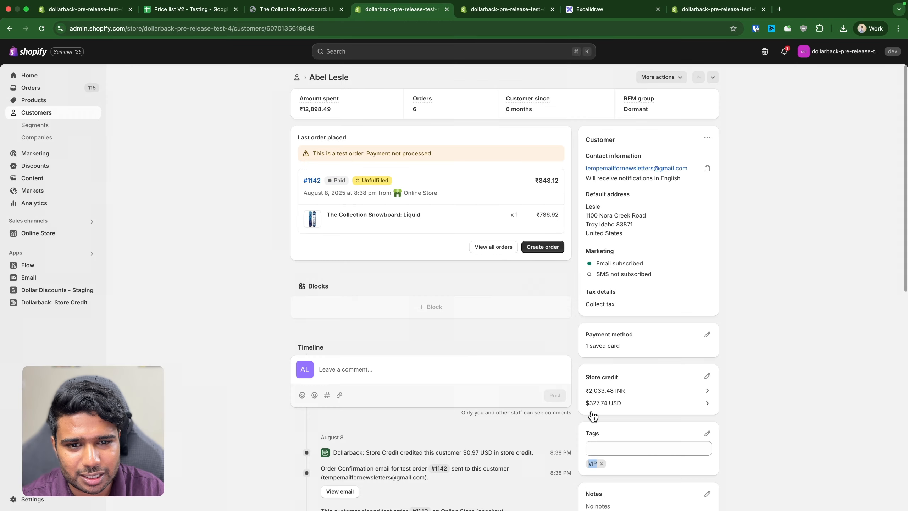
left_click(604, 465)
Raise the Liquid snowboard's cart quantity to 2 and highlight the Hydrogen snowboard's refreshed price.
left_click(297, 18)
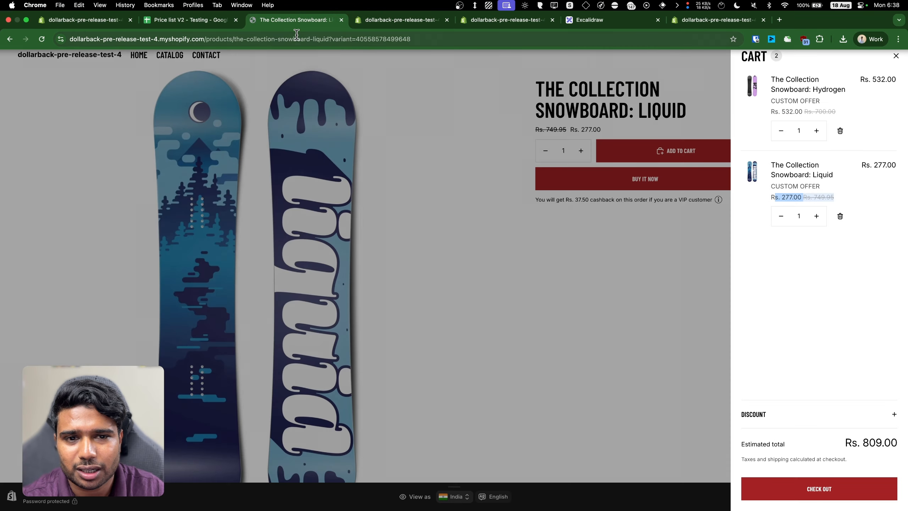
left_click(817, 215)
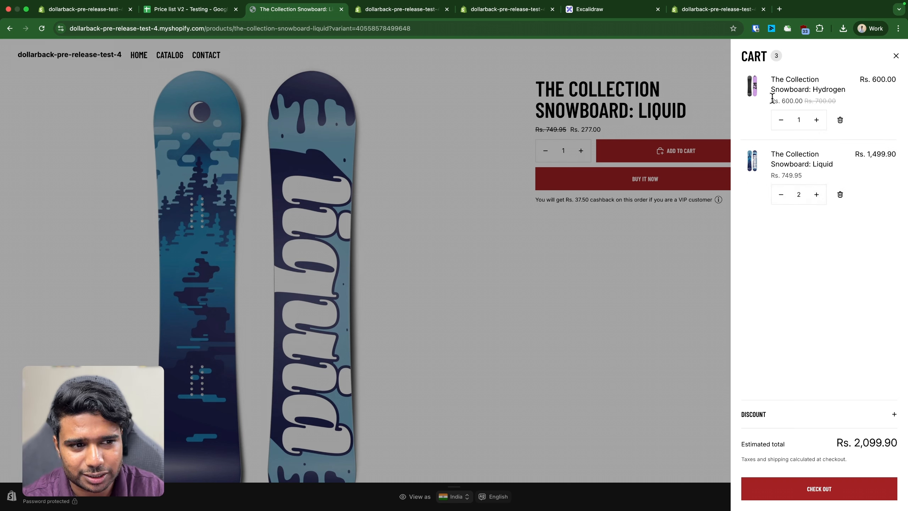
left_click_drag(771, 101, 868, 103)
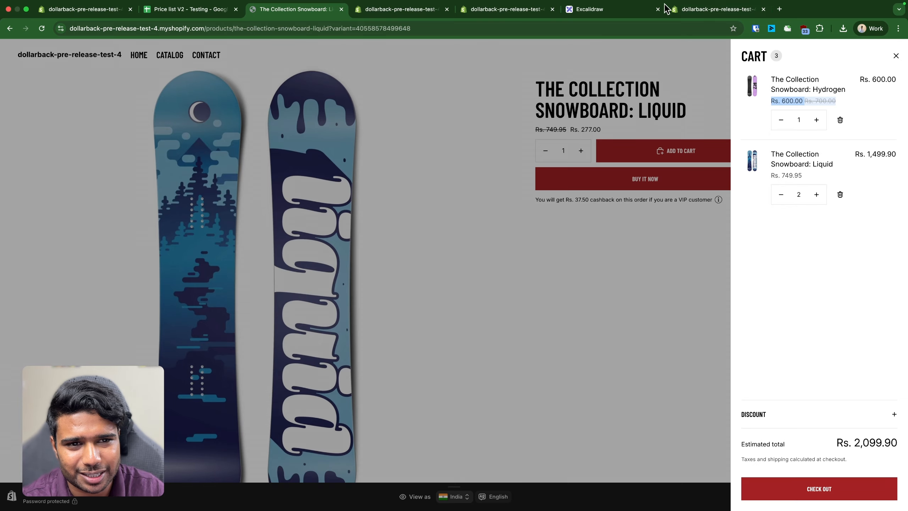
Add the VIP tag to the customer's profile and save the profile.
left_click(404, 11)
left_click(606, 450)
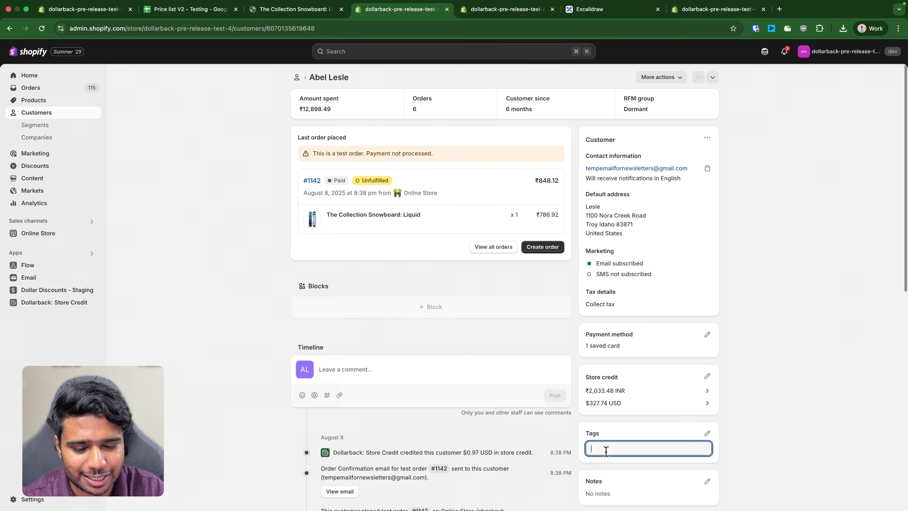
type("VIP")
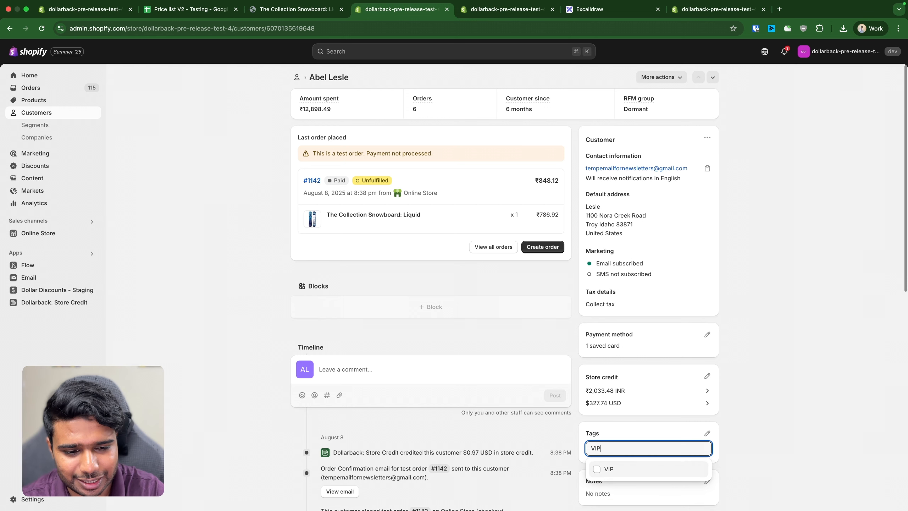
key("Return")
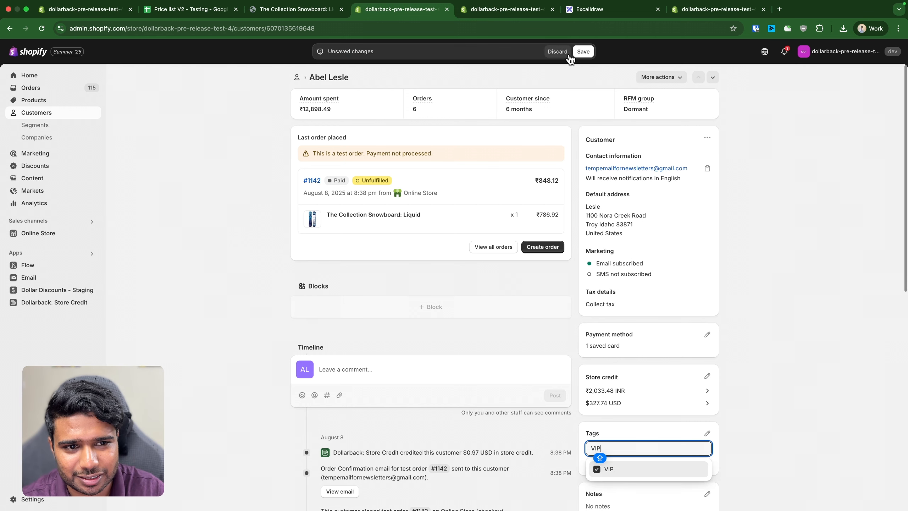
left_click(583, 51)
Raise the Liquid snowboard's cart quantity to 3 and check the customer's profile for the VIP tag.
left_click(297, 8)
left_click(818, 194)
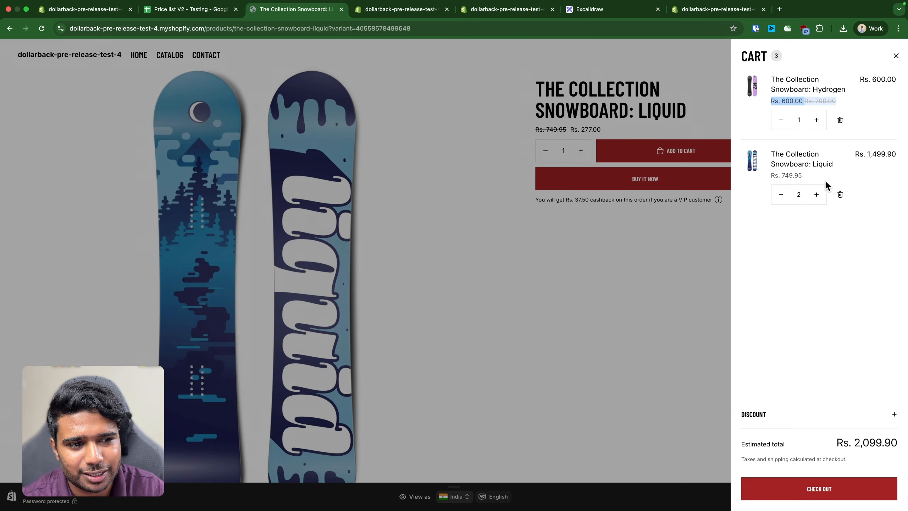
left_click(817, 194)
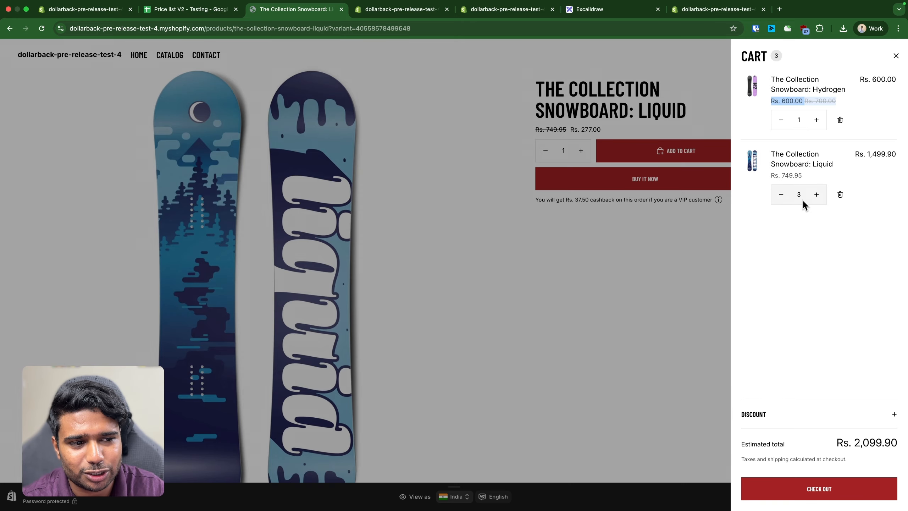
left_click(393, 11)
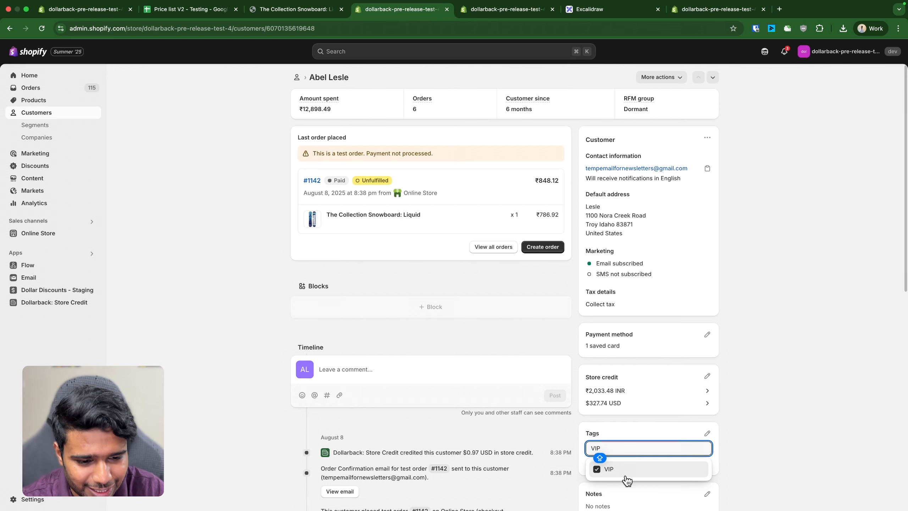
left_click(613, 378)
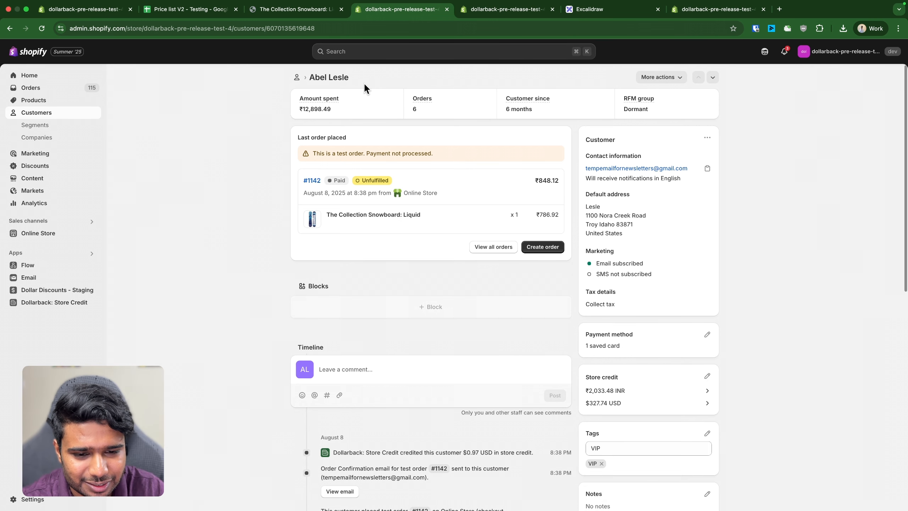
Set the cart quantities to 2 Hydrogen and 4 Liquid snowboards and highlight the Liquid snowboard's custom offer price.
left_click(271, 9)
left_click(819, 120)
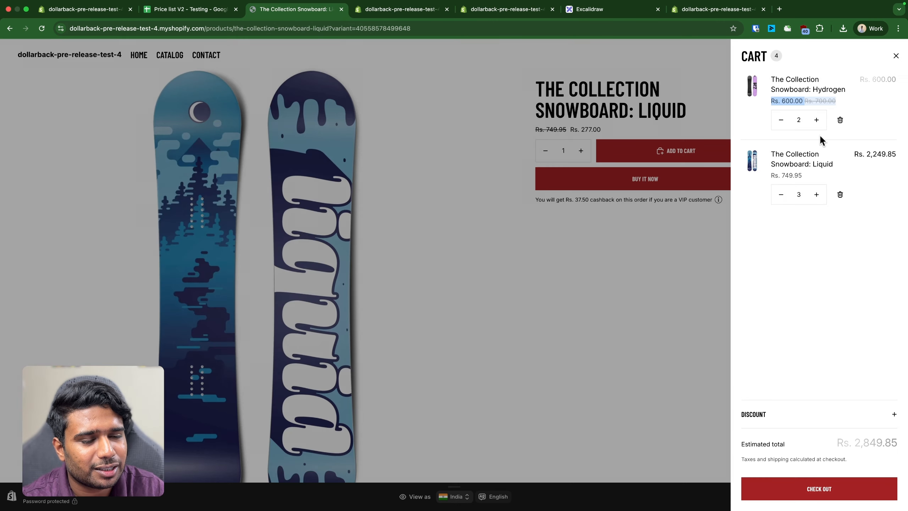
left_click(819, 196)
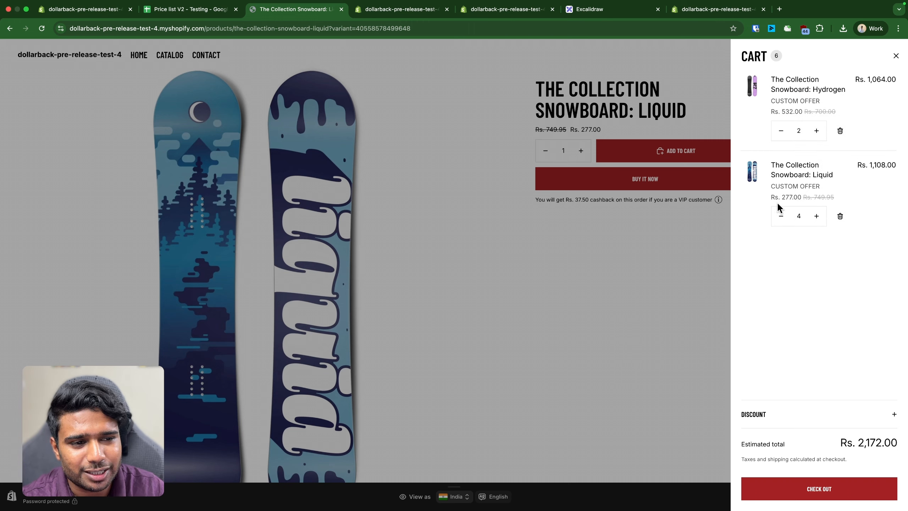
left_click_drag(777, 204, 844, 200)
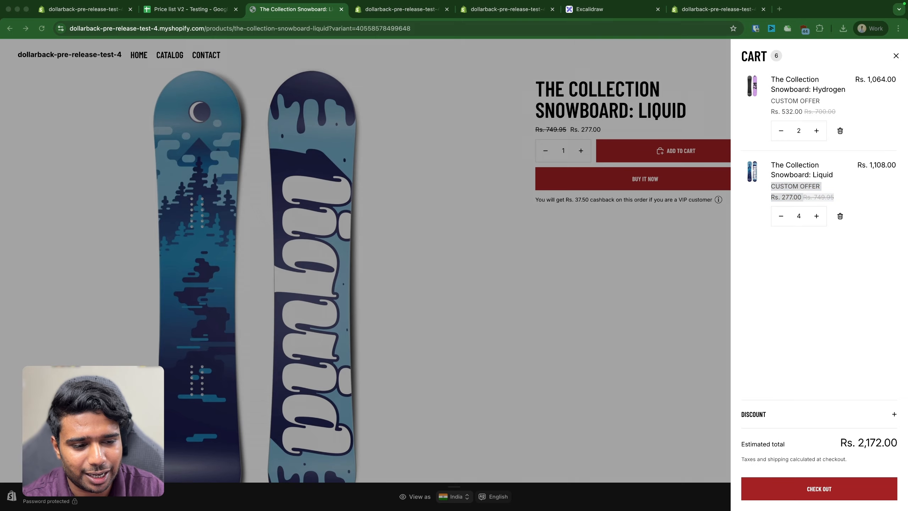
Proceed to checkout to review both snowboards' custom offer discounts and return to the storefront's home page.
left_click(804, 489)
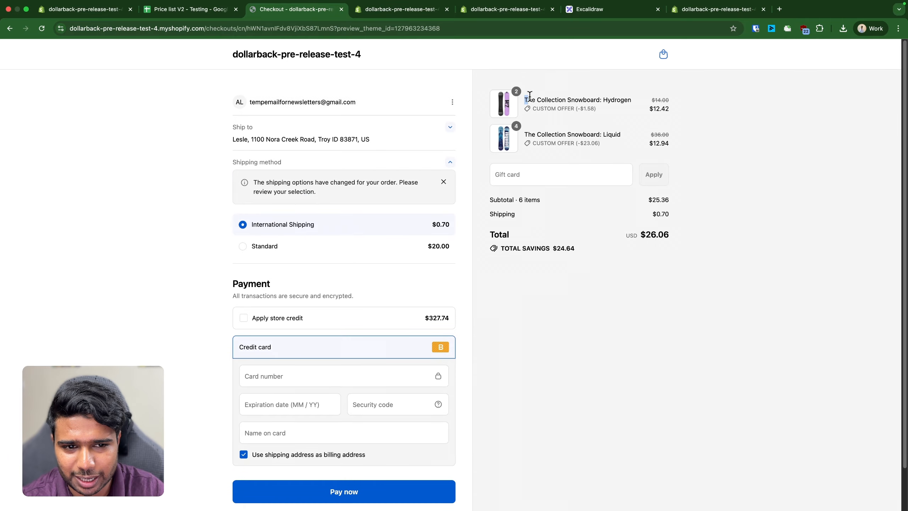
left_click(269, 57)
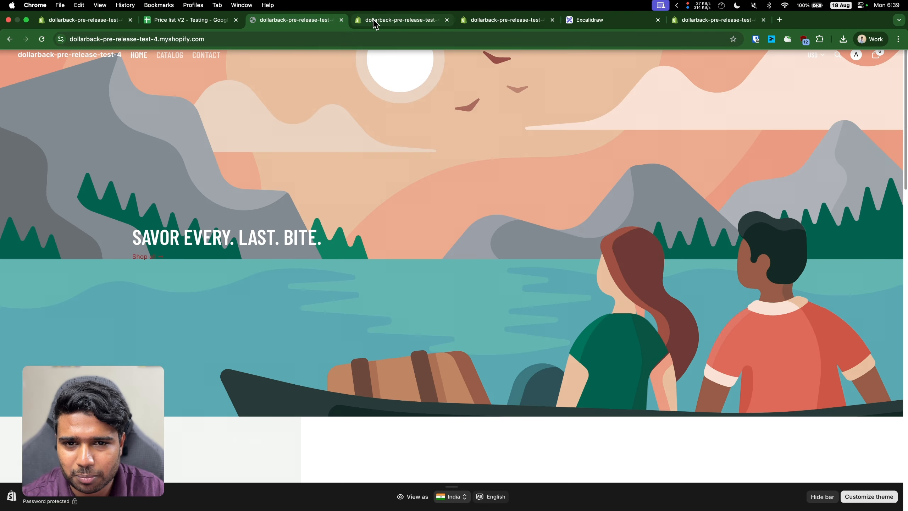
left_click(373, 18)
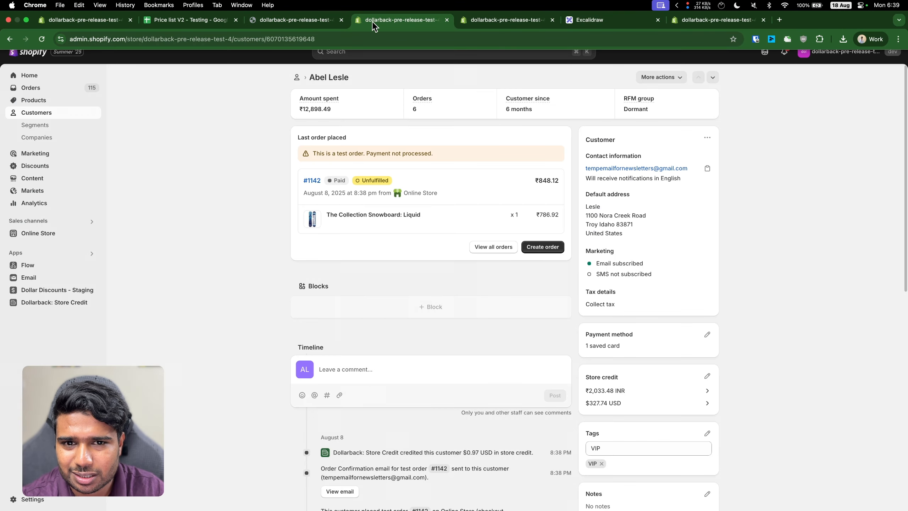
key("ctrl+shift+Tab")
scroll(390, 251, "down", 10)
scroll(395, 254, "up", 10)
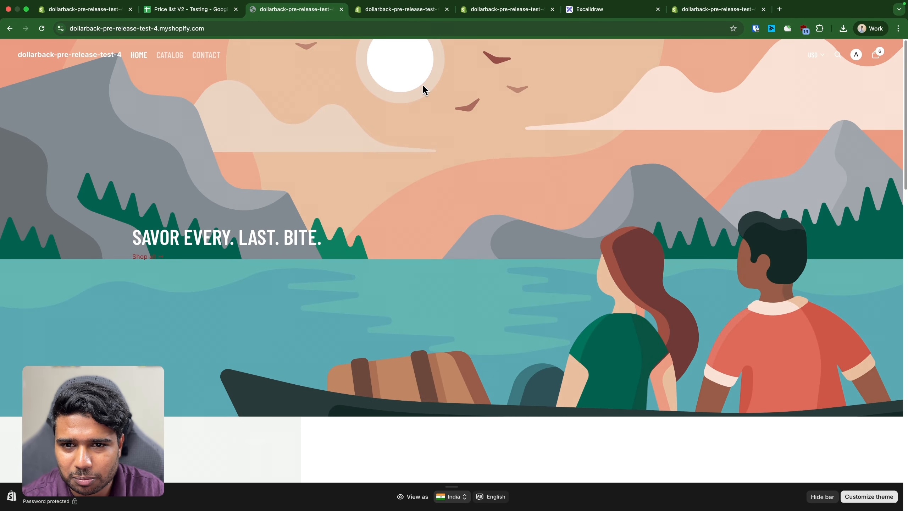
left_click(375, 18)
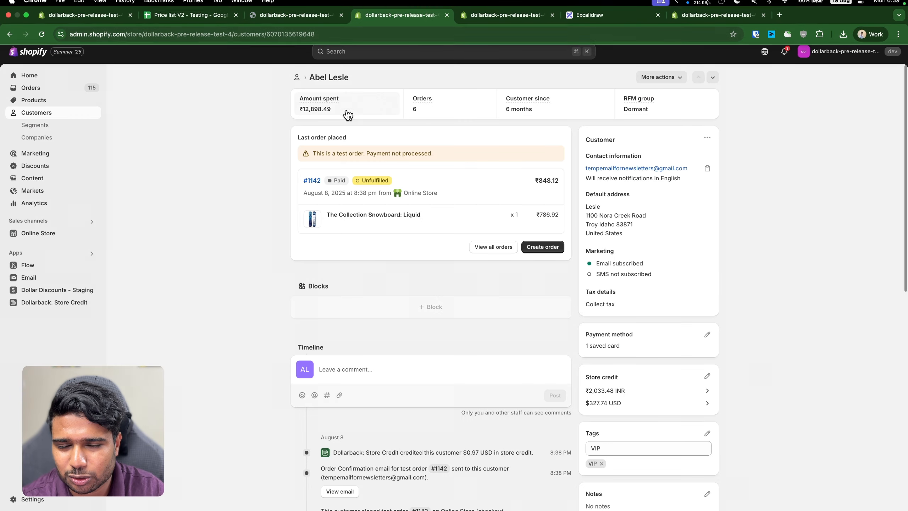
In the theme editor, view the product templates and select the Default product template's Product Price V2 block.
left_click(490, 11)
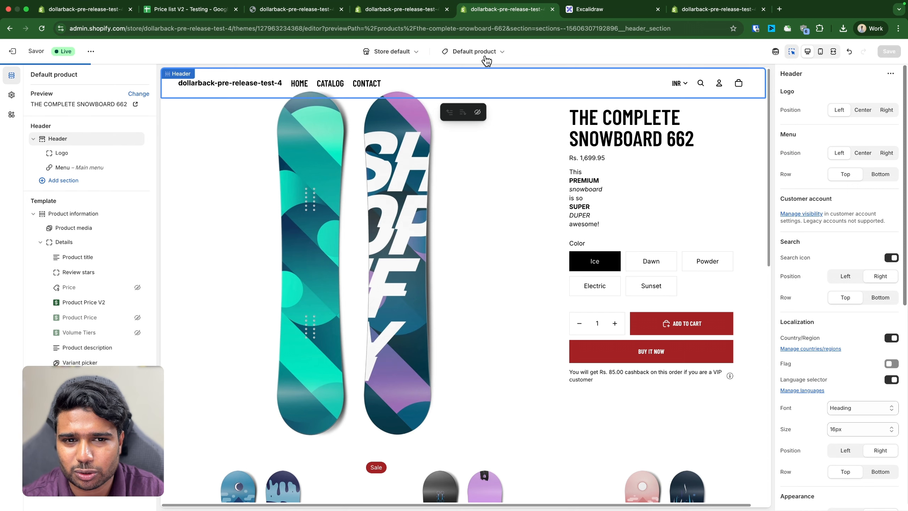
left_click(636, 160)
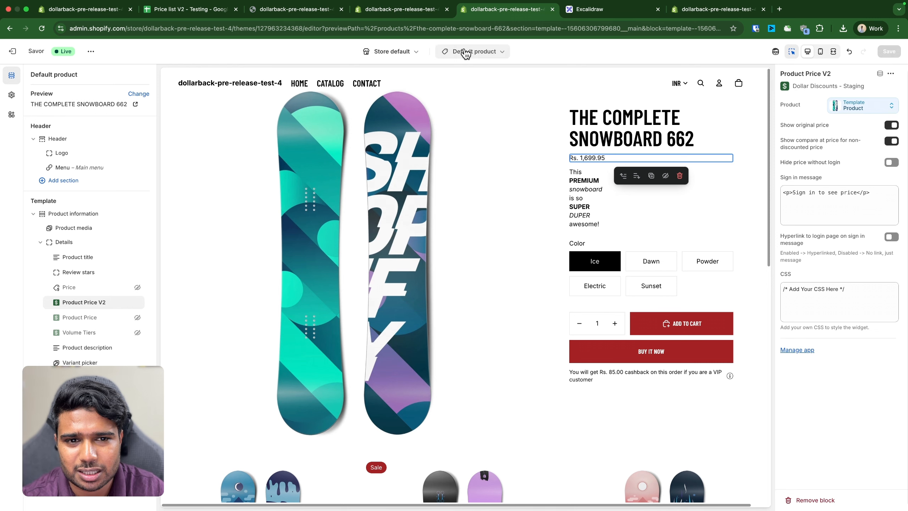
left_click(479, 53)
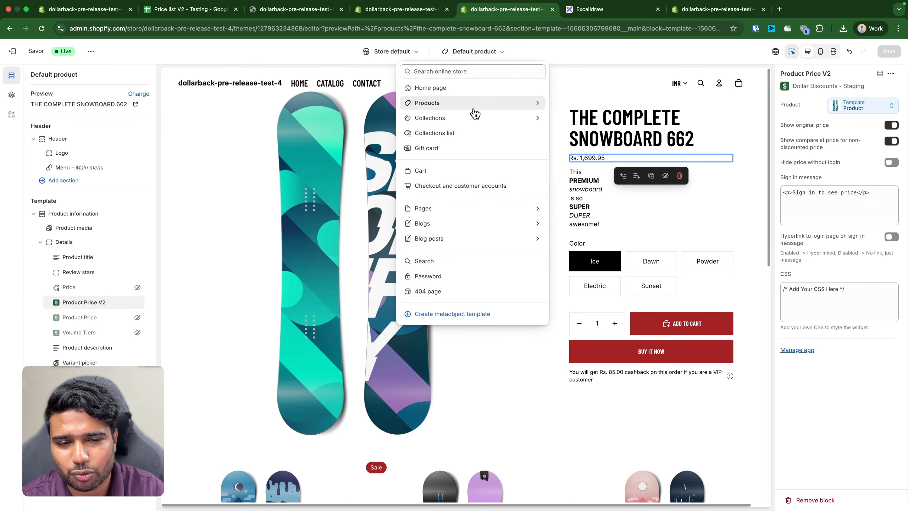
left_click(482, 104)
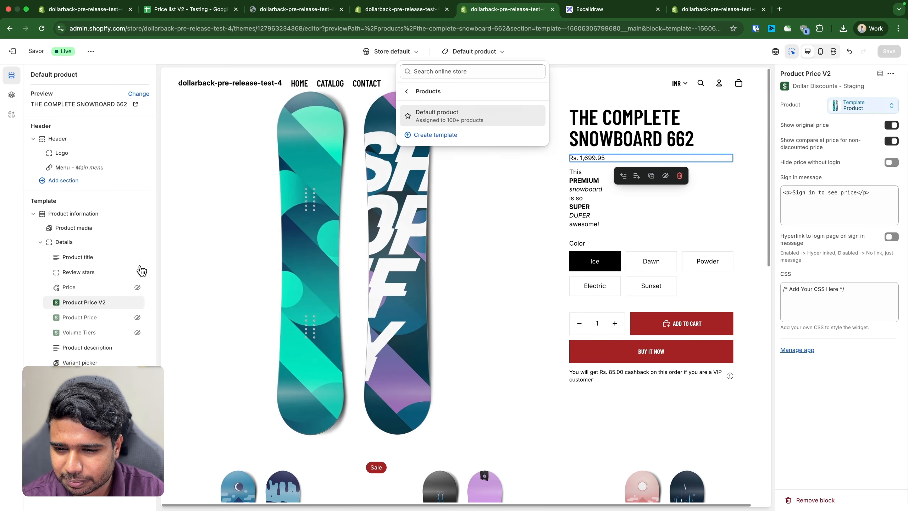
left_click(149, 291)
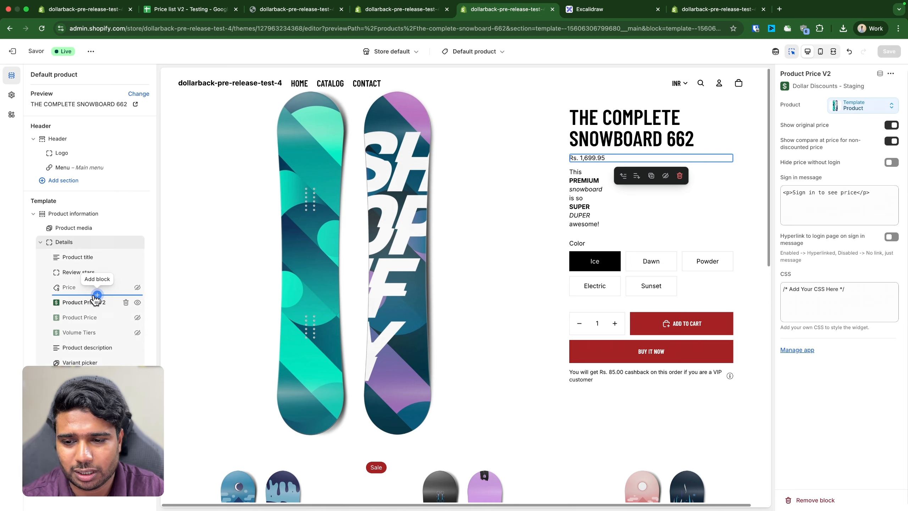
left_click(94, 297)
left_click(78, 307)
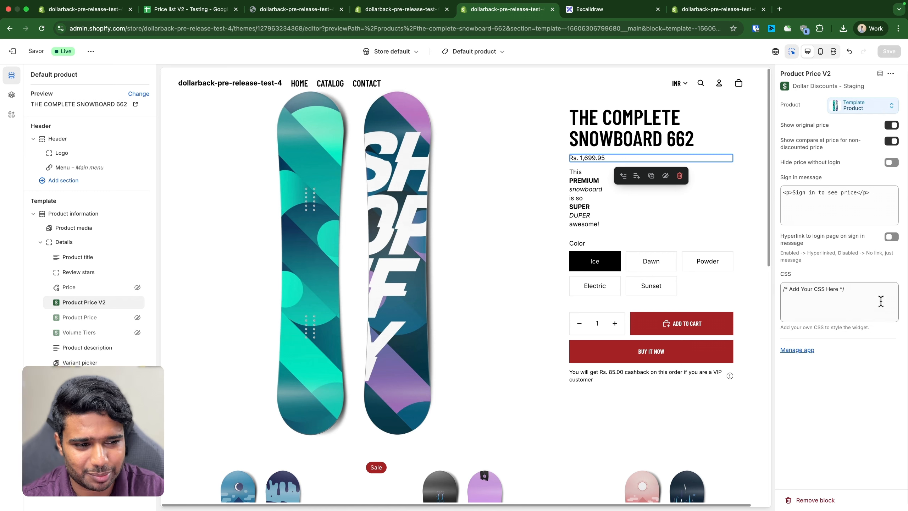
In the Product Price V2 settings, disable the compare-at price for non-discounted prices and enable hiding prices without login and the sign-in hyperlink.
left_click(876, 301)
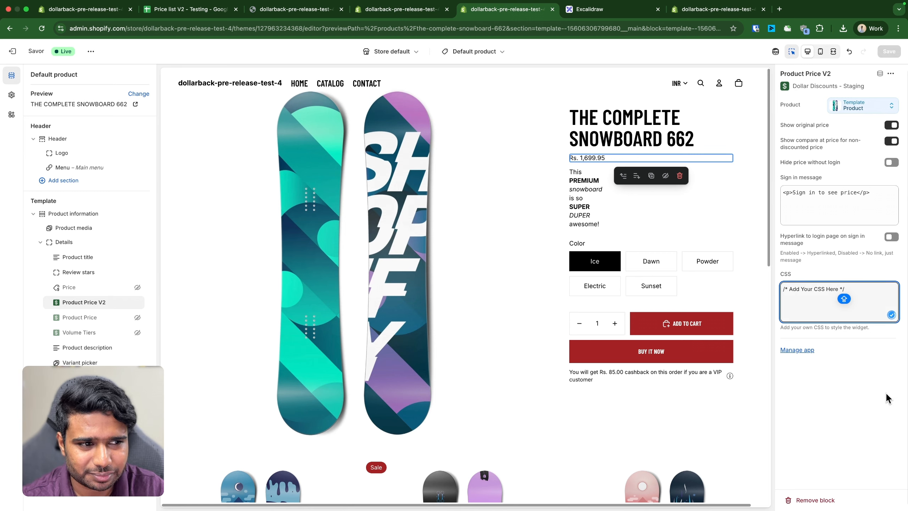
left_click_drag(781, 125, 830, 130)
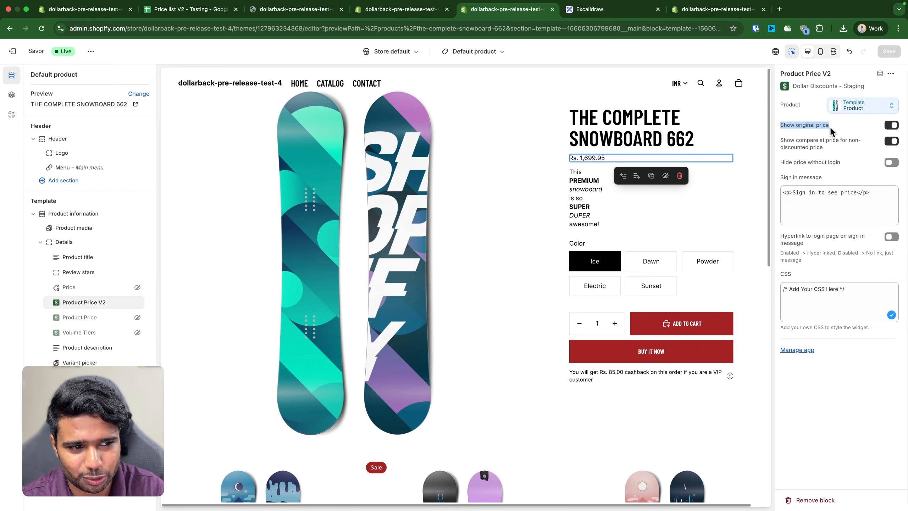
triple_click(792, 147)
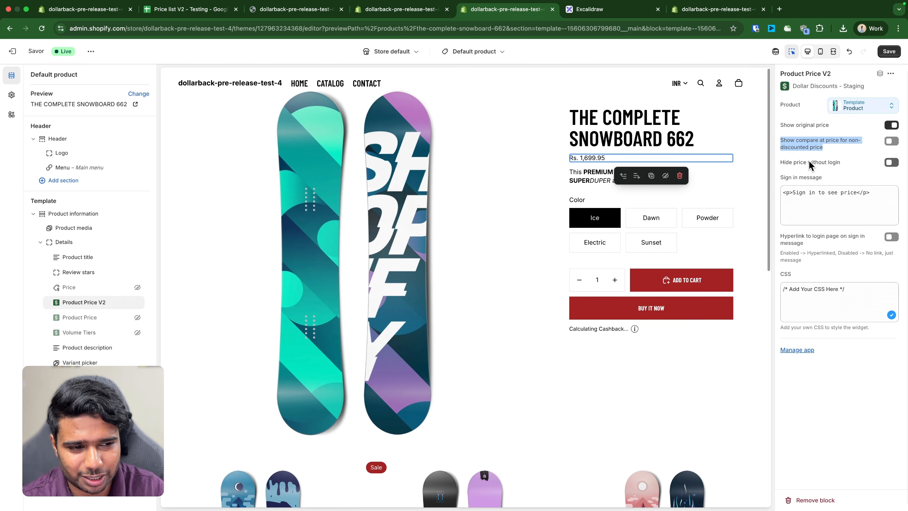
triple_click(797, 164)
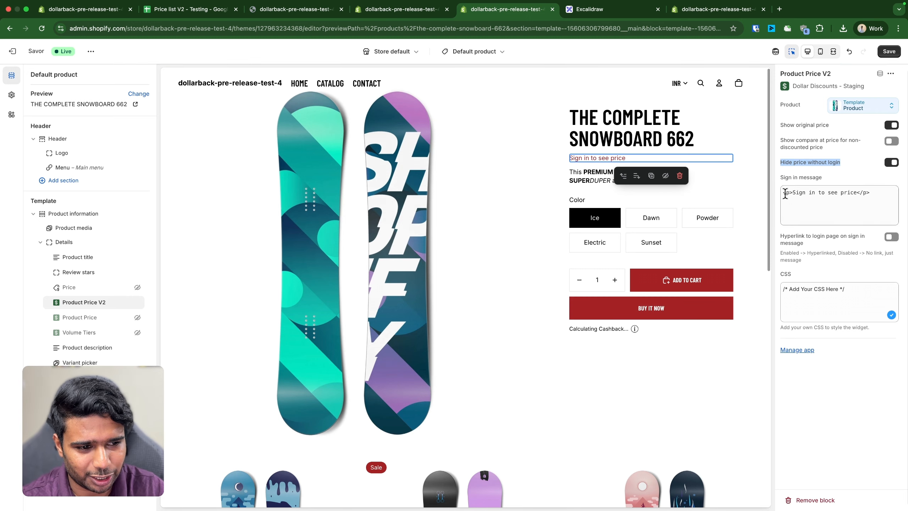
triple_click(838, 246)
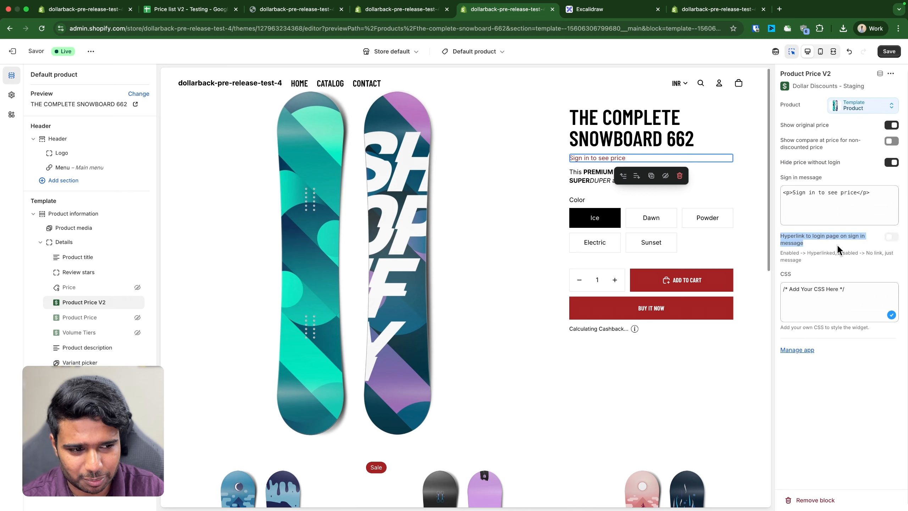
left_click(888, 240)
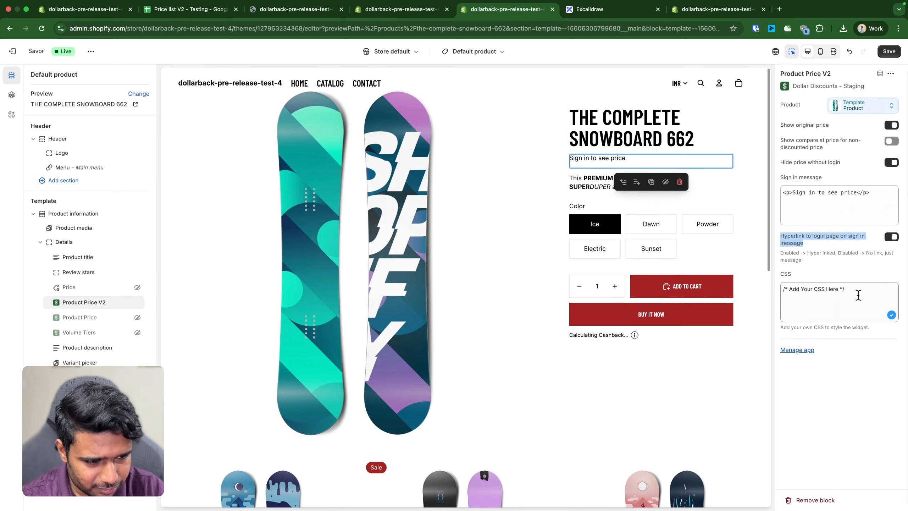
left_click_drag(858, 295, 763, 285)
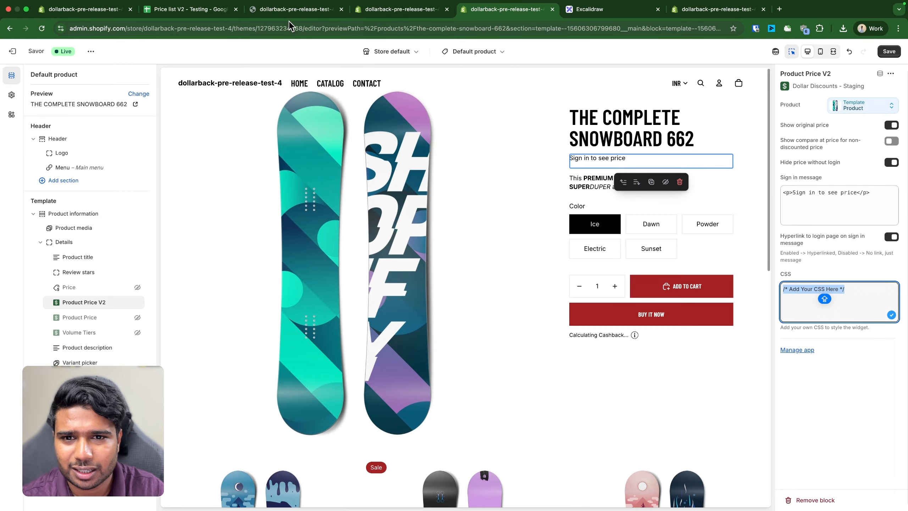
Open the Liquid snowboard's product page from the storefront search and highlight its original and discounted prices.
left_click(296, 11)
left_click(838, 55)
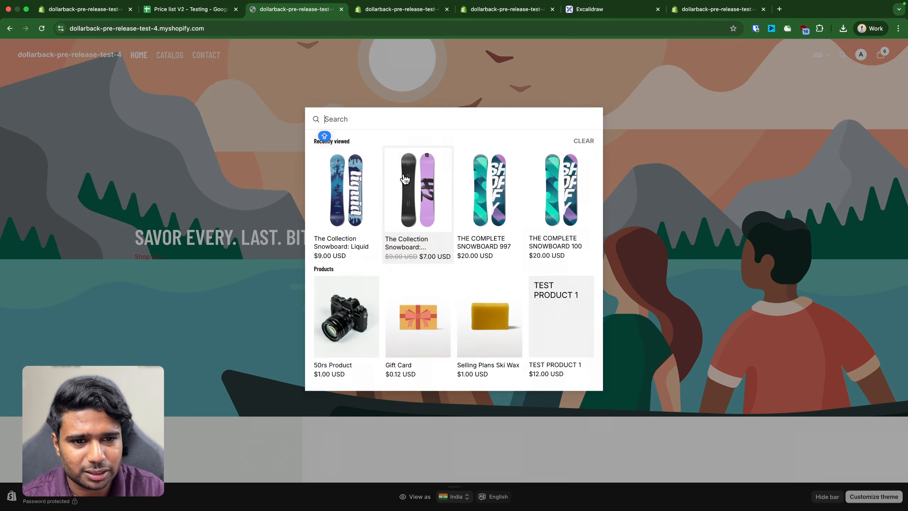
left_click(350, 207)
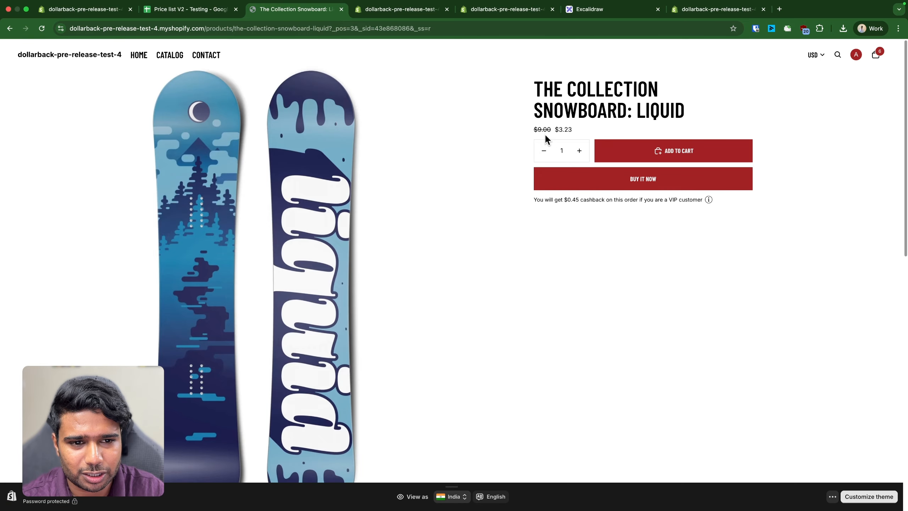
left_click_drag(537, 130, 587, 130)
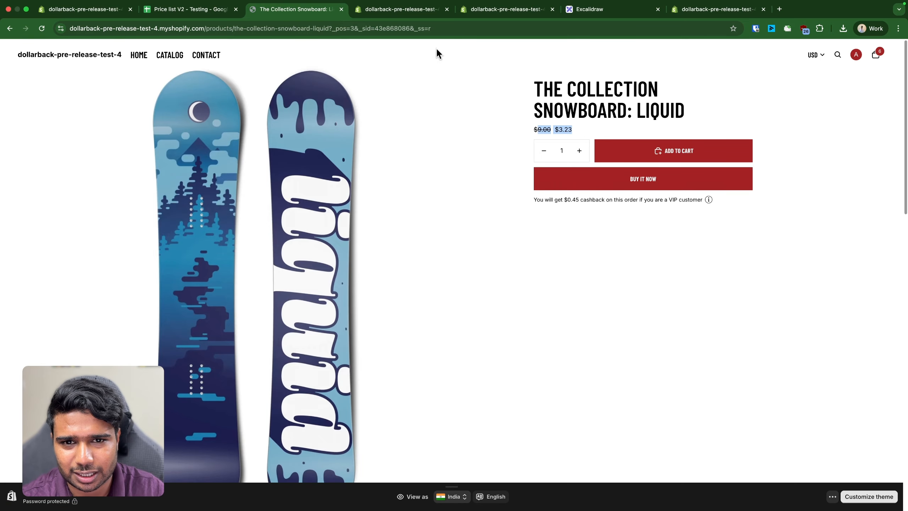
Show the Price block in the theme editor, and reload the editor to discard all unsaved changes.
left_click(378, 10)
left_click(498, 11)
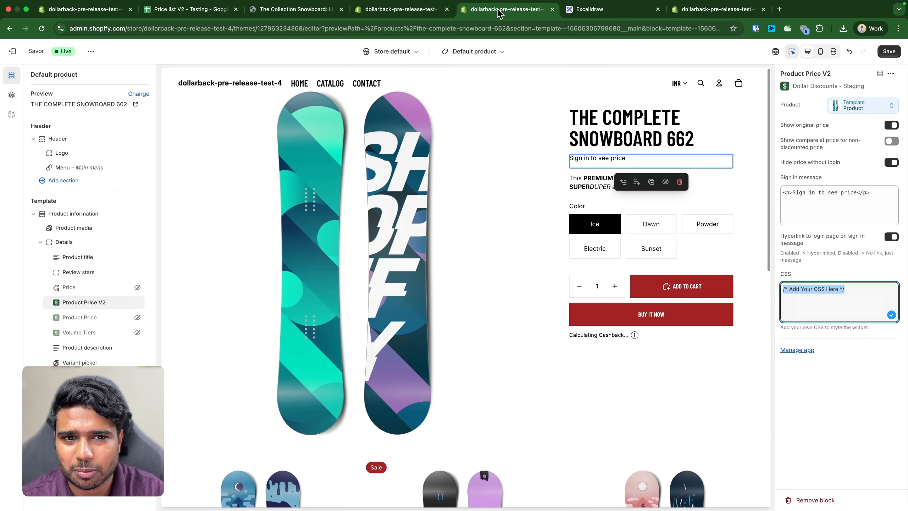
left_click(137, 288)
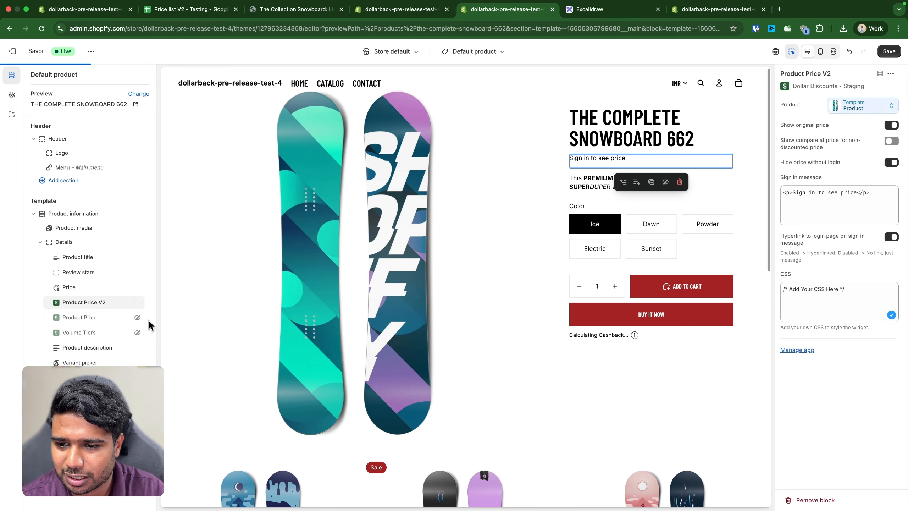
left_click(42, 29)
left_click(479, 186)
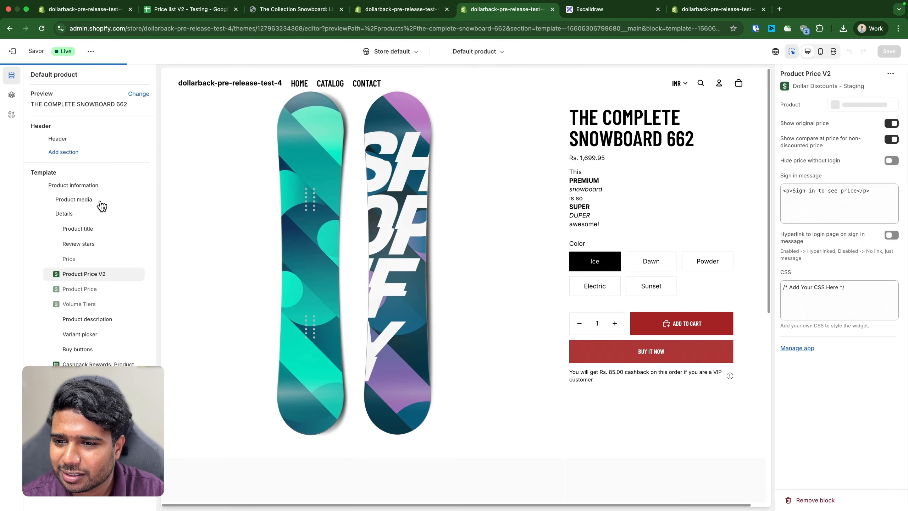
Hide the Product Price V2 block, show the default Price block in the product template, and save the theme.
left_click(137, 274)
left_click(137, 259)
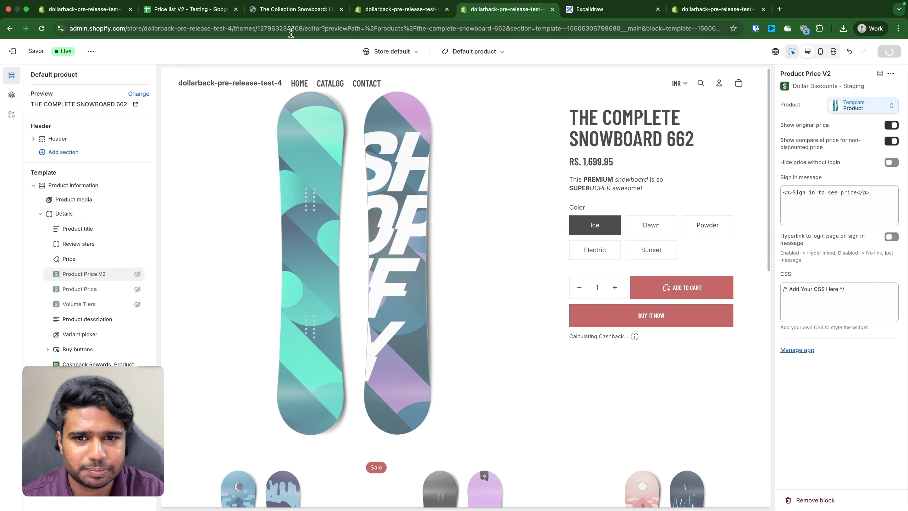
Reload the Liquid snowboard's storefront product page and highlight the price under its title.
left_click(296, 8)
left_click(503, 303)
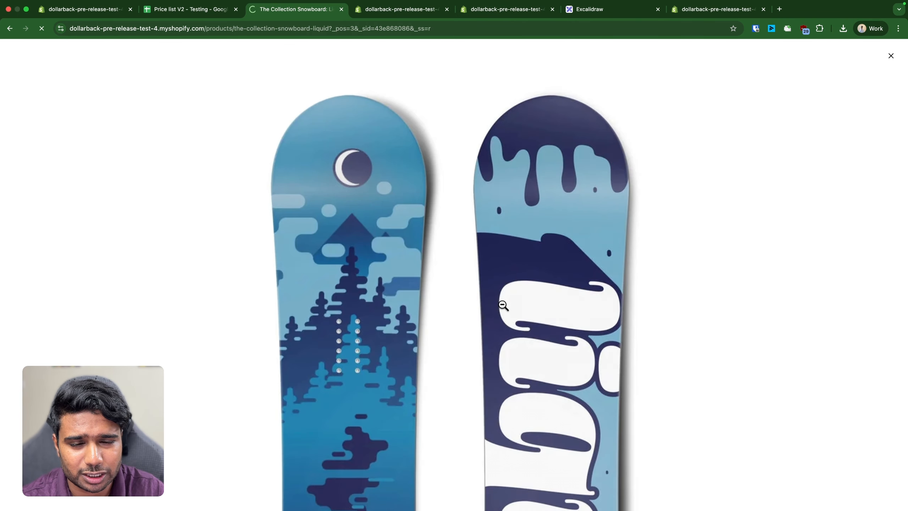
key("super+r")
left_click_drag(535, 134, 597, 131)
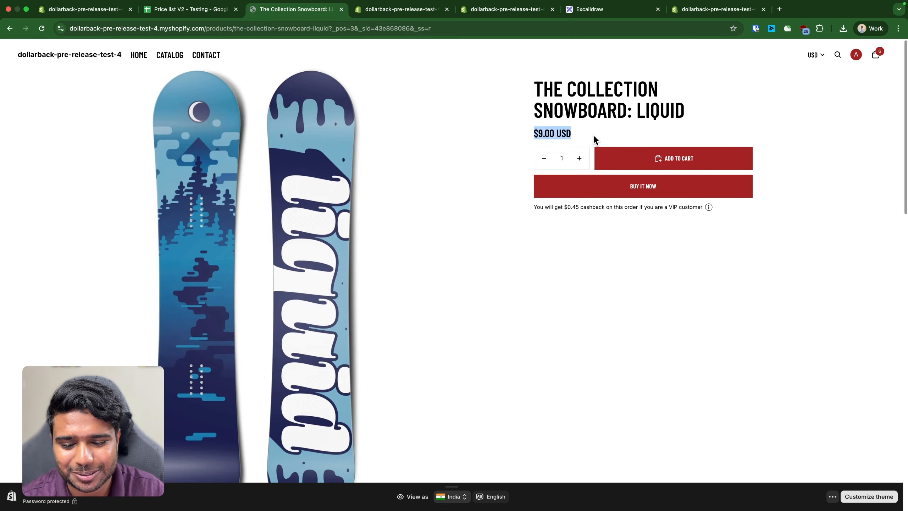
Add one Liquid snowboard to the cart and open the cart to check the custom-offer prices.
left_click(676, 161)
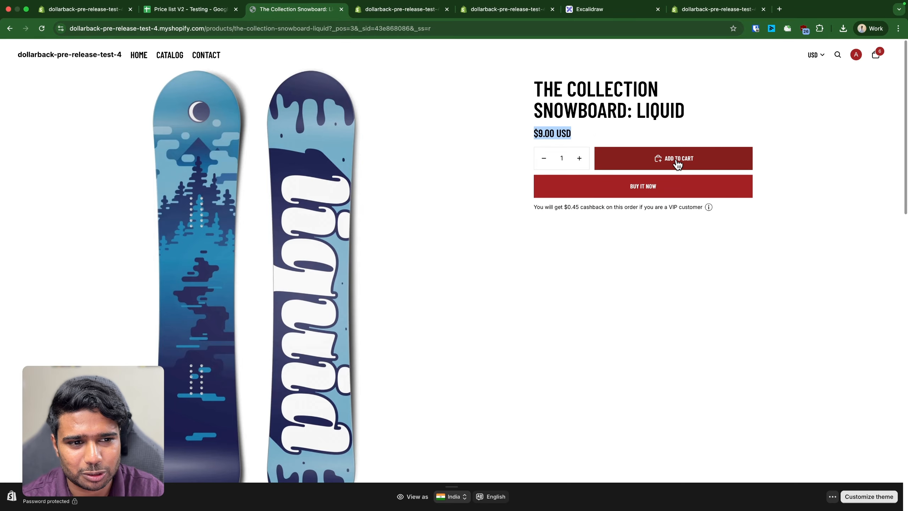
left_click(876, 56)
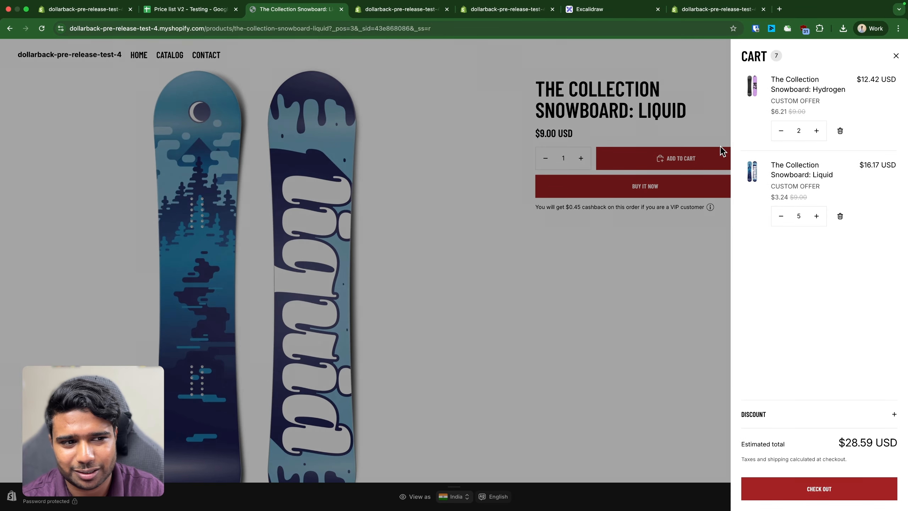
left_click(386, 10)
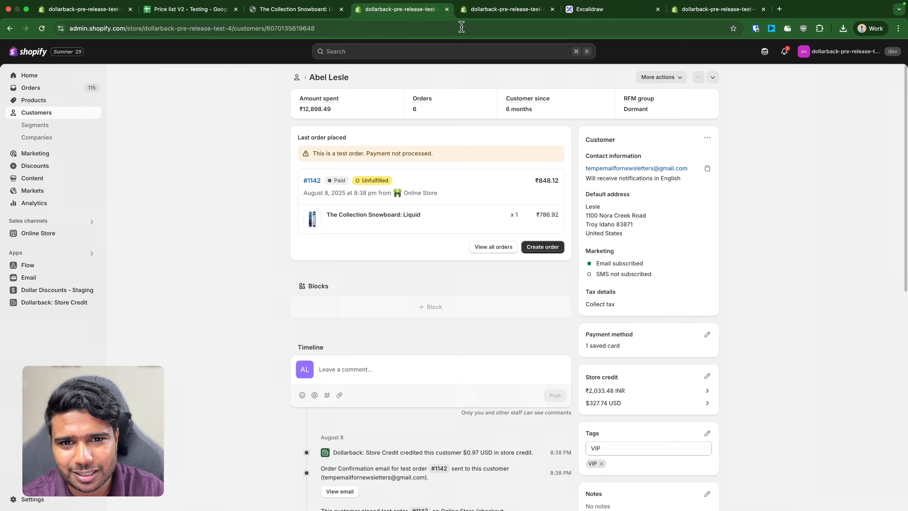
Hide the default Price block, show the Product Price V2 block in the product template, and save the theme.
left_click(508, 9)
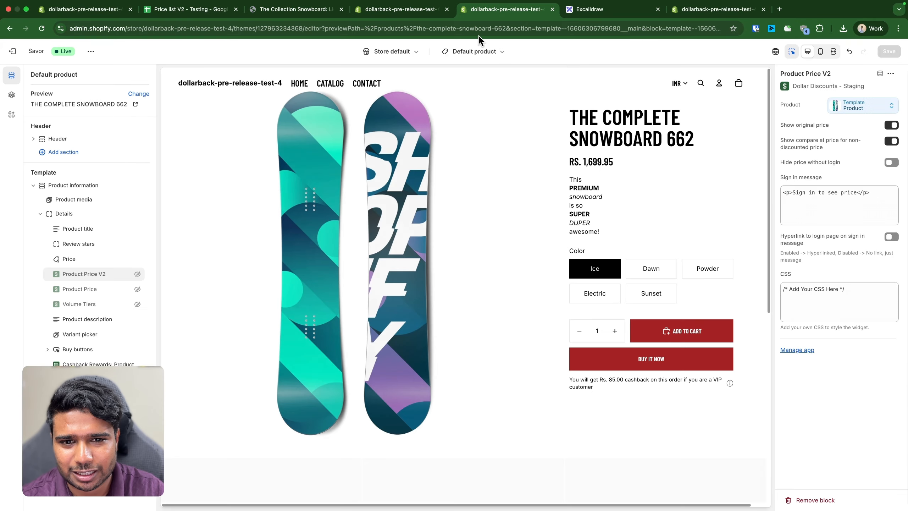
left_click(595, 162)
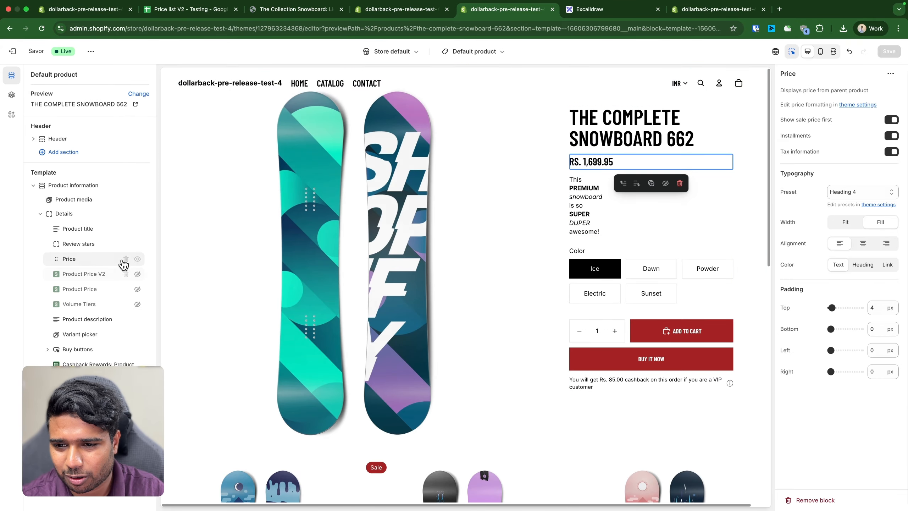
left_click(137, 258)
left_click(137, 275)
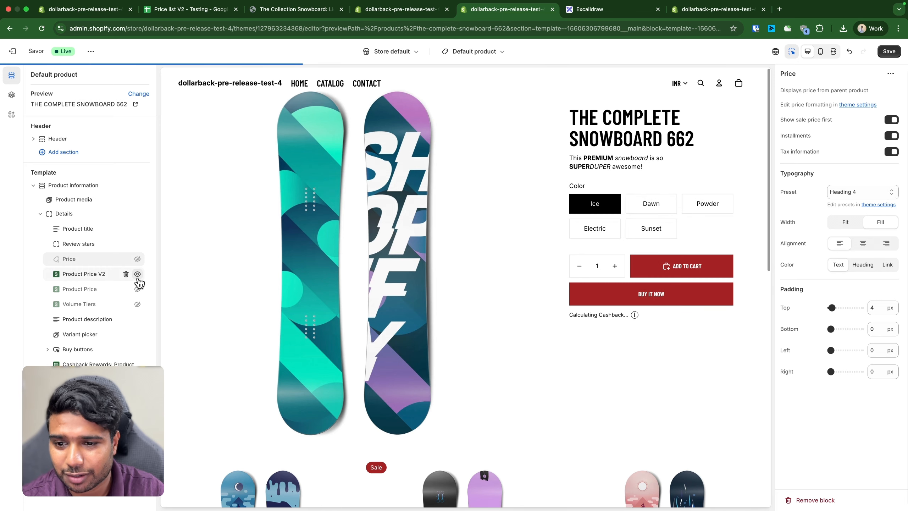
left_click(890, 50)
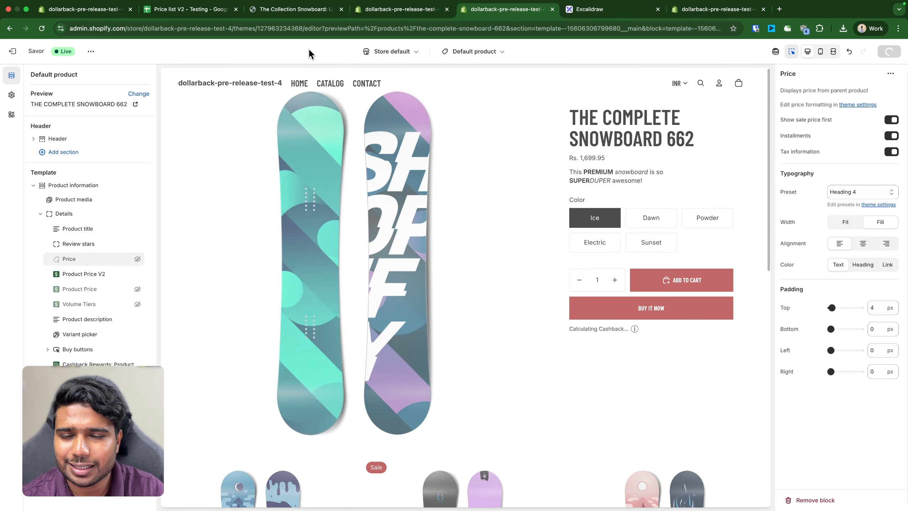
Open the order-form-v2 page template and inspect the Order Form V2 block's Show Products If Customer Is Not Logged In setting.
left_click(472, 58)
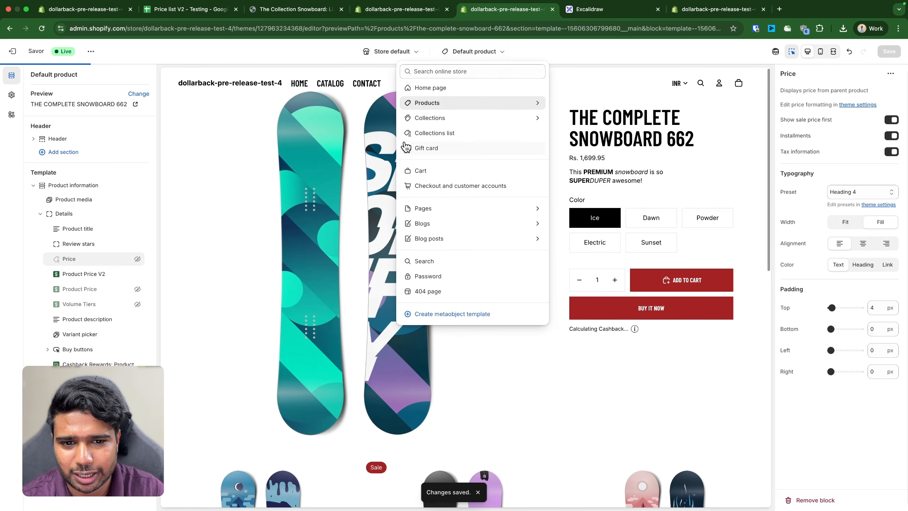
left_click(458, 209)
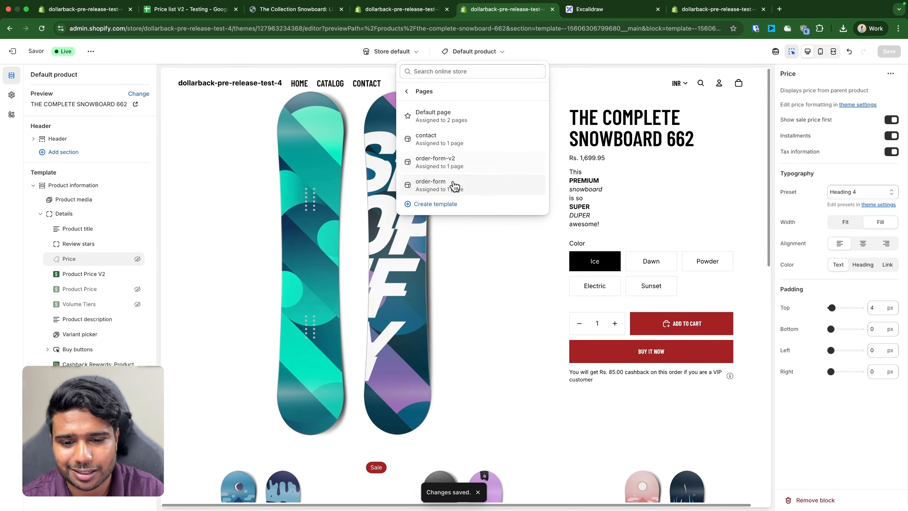
left_click(455, 185)
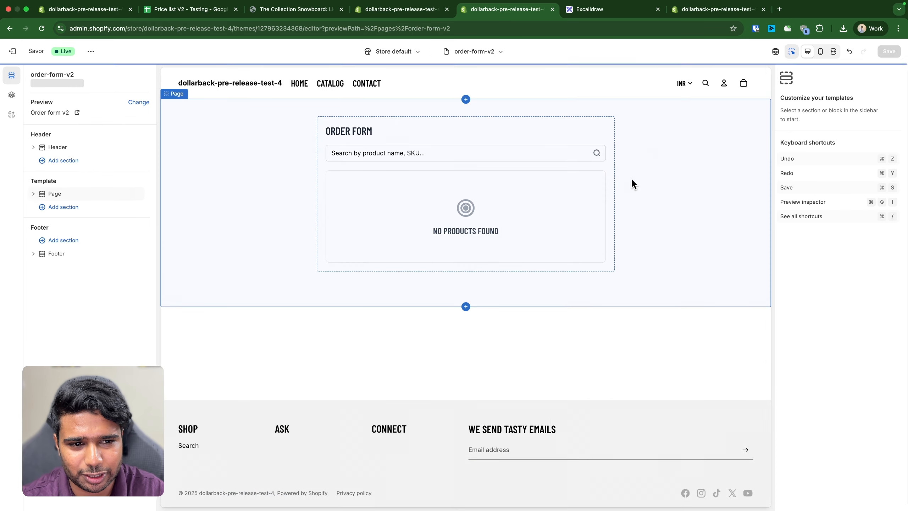
left_click(411, 207)
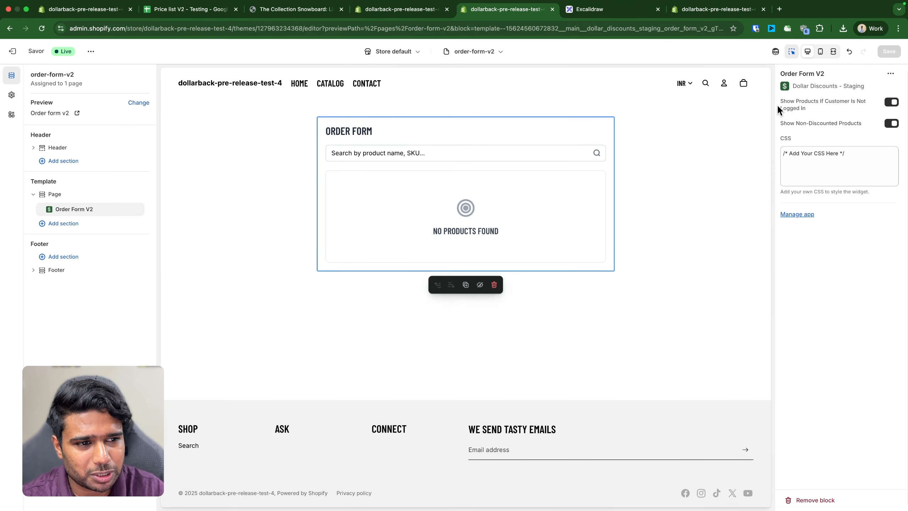
triple_click(797, 108)
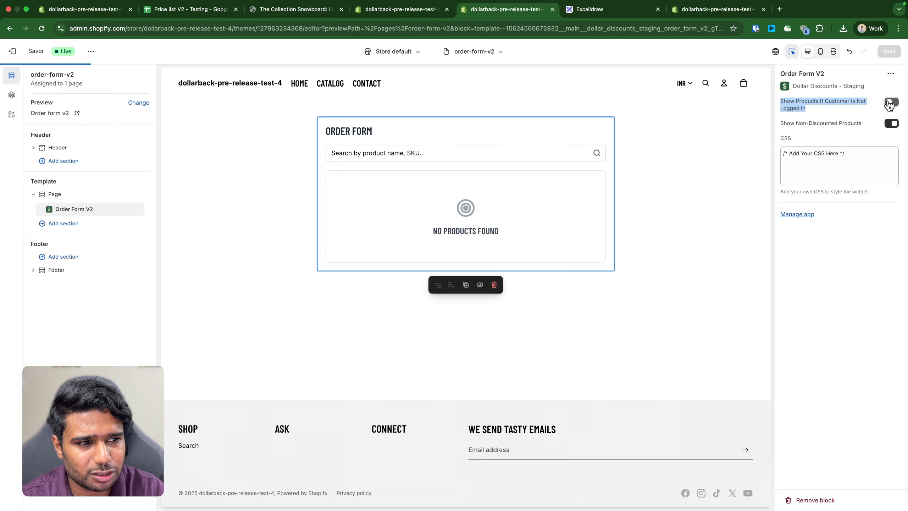
Switch to the Excalidraw board and nudge the master-toggle and Enabled/Disabled notes beside the Order Form V2 screenshot.
left_click(574, 14)
scroll(493, 315, "right", 10)
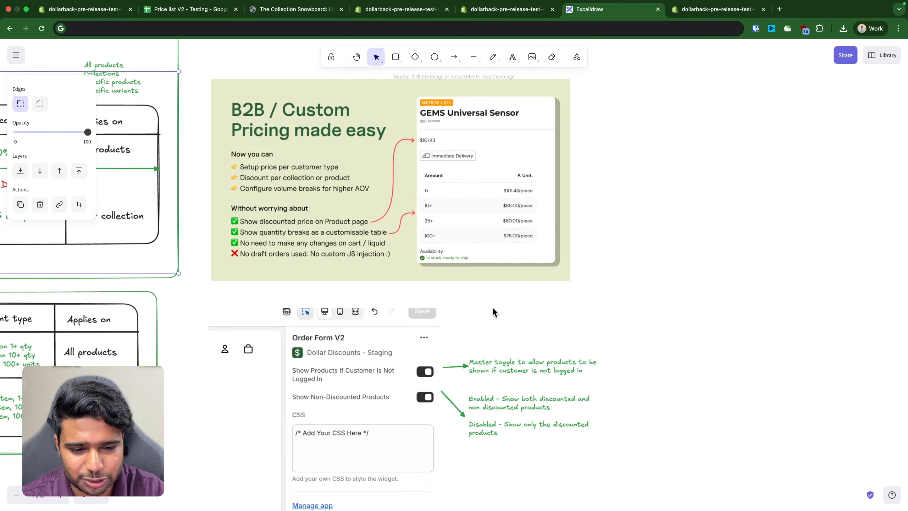
scroll(494, 312, "up", 2)
scroll(379, 383, "down", 4)
scroll(352, 238, "up", 2)
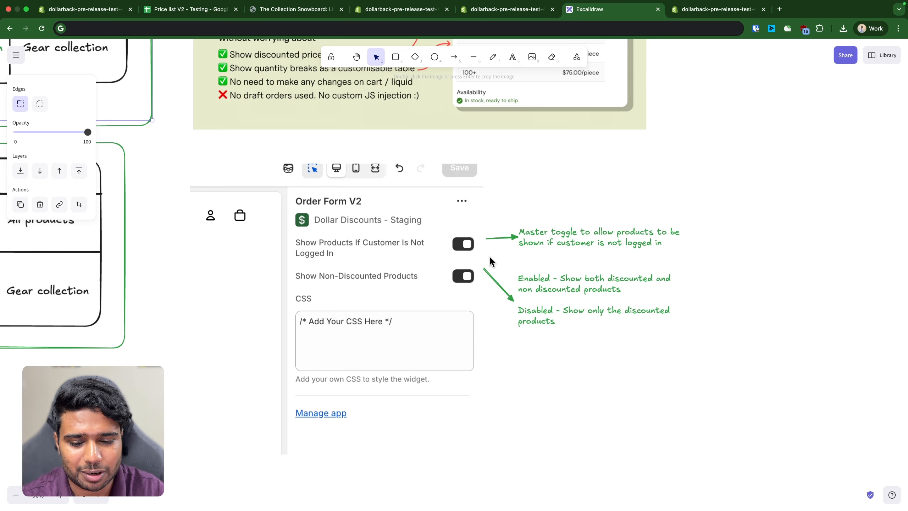
left_click_drag(570, 235, 572, 233)
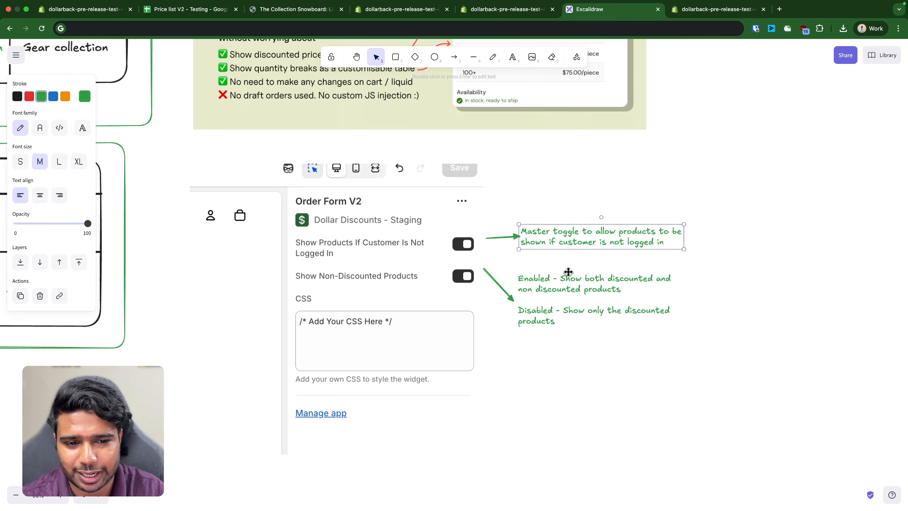
left_click_drag(565, 297, 570, 298)
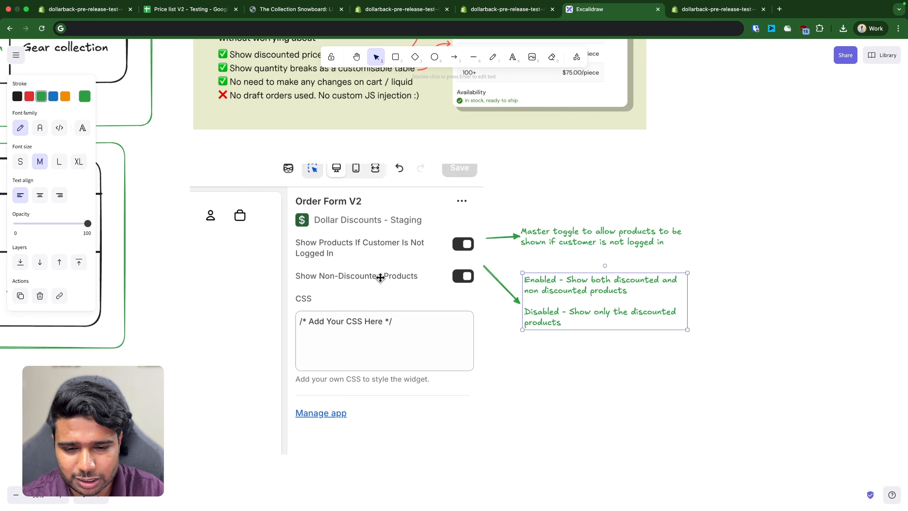
left_click_drag(565, 298, 561, 302)
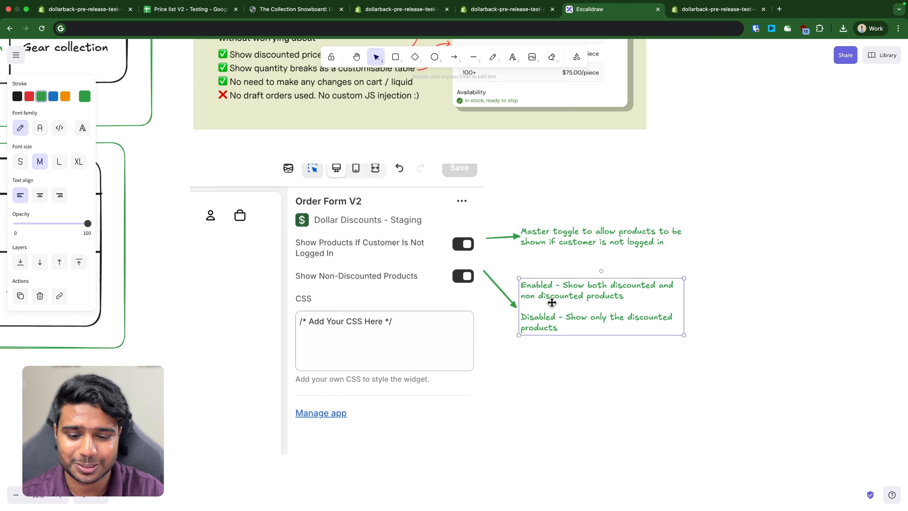
Highlight the "Disabled - Show only the discounted products" line in the note beside the Order Form V2 screenshot, leaving its text as is.
triple_click(540, 316)
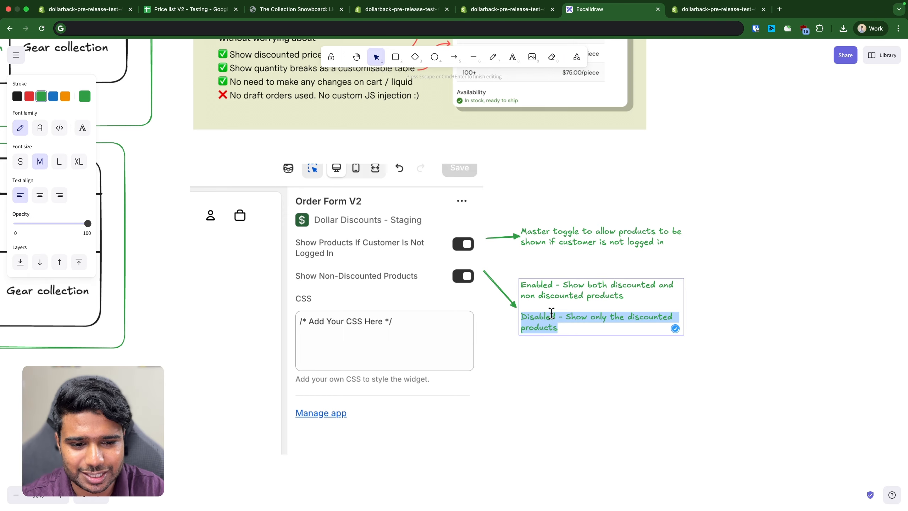
left_click(563, 332)
left_click_drag(563, 333, 499, 318)
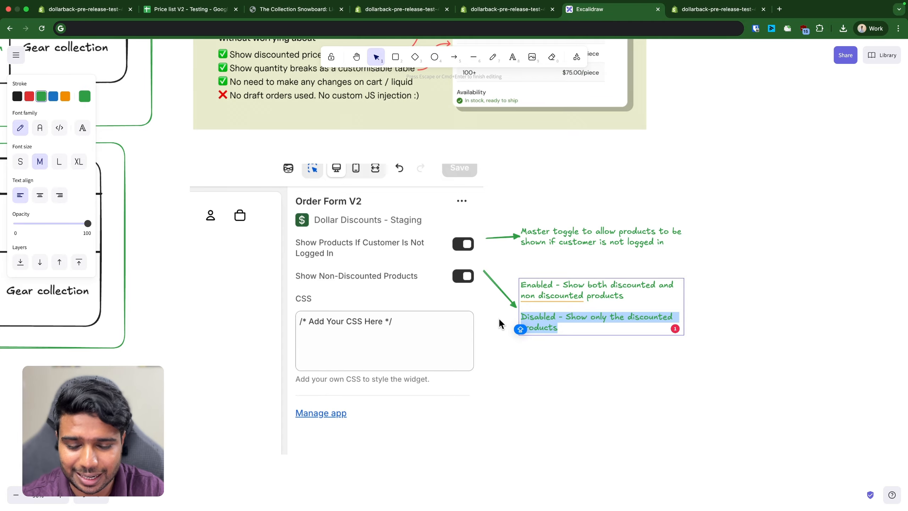
left_click(552, 409)
scroll(515, 338, "down", 5)
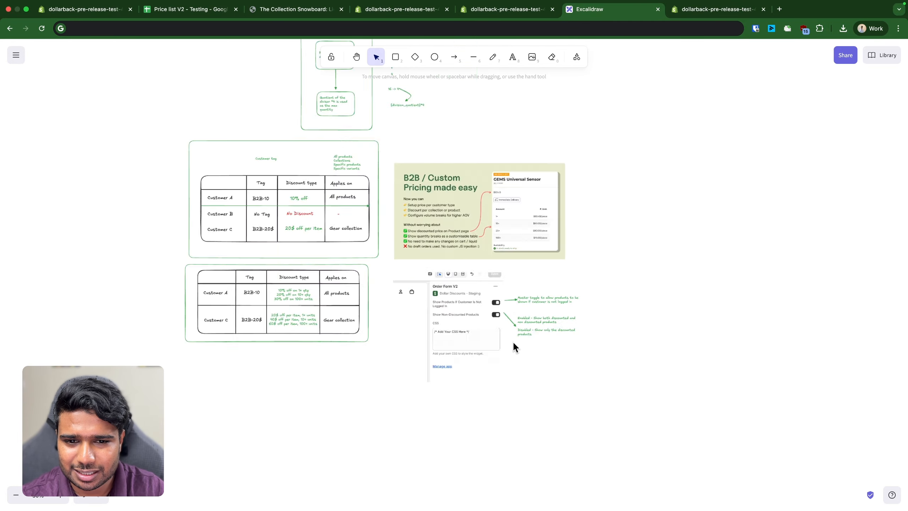
scroll(311, 294, "up", 4)
scroll(456, 341, "down", 4)
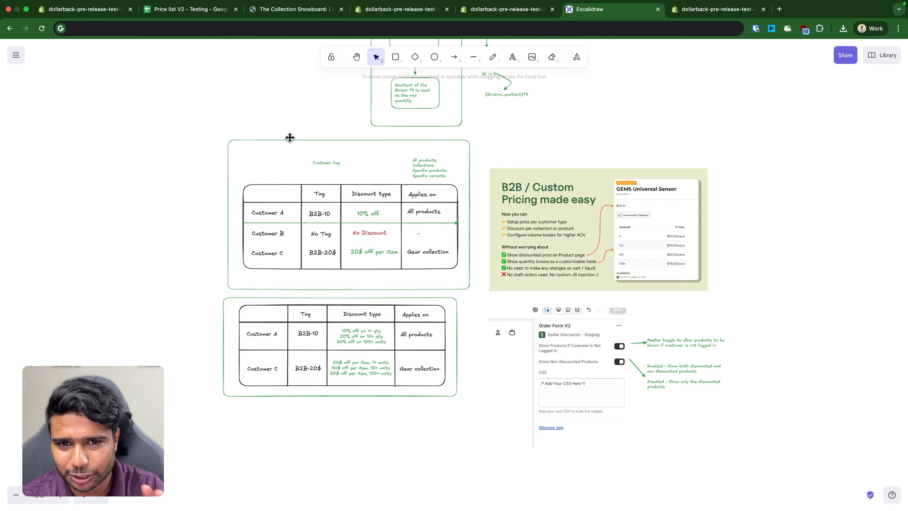
Return to the Liquid snowboard's storefront page, close the cart, and examine the prices of the recommended products.
left_click(400, 10)
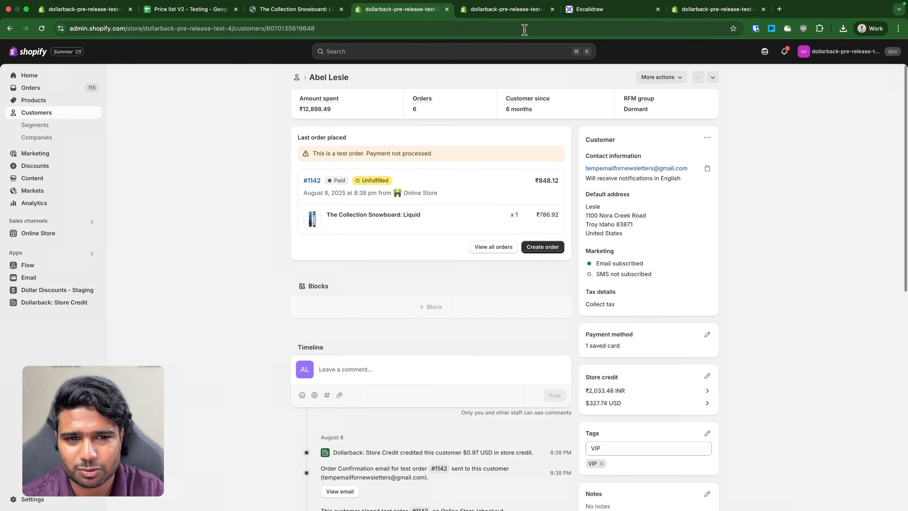
left_click(505, 12)
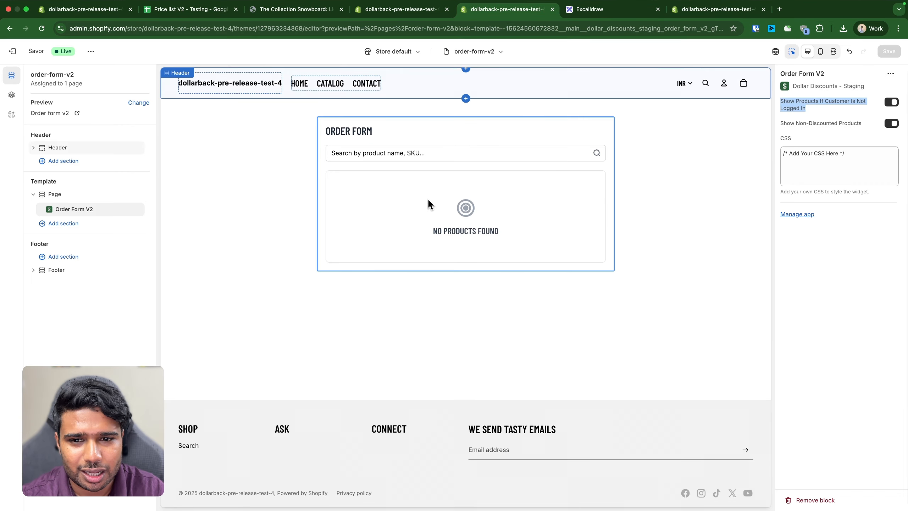
left_click(304, 11)
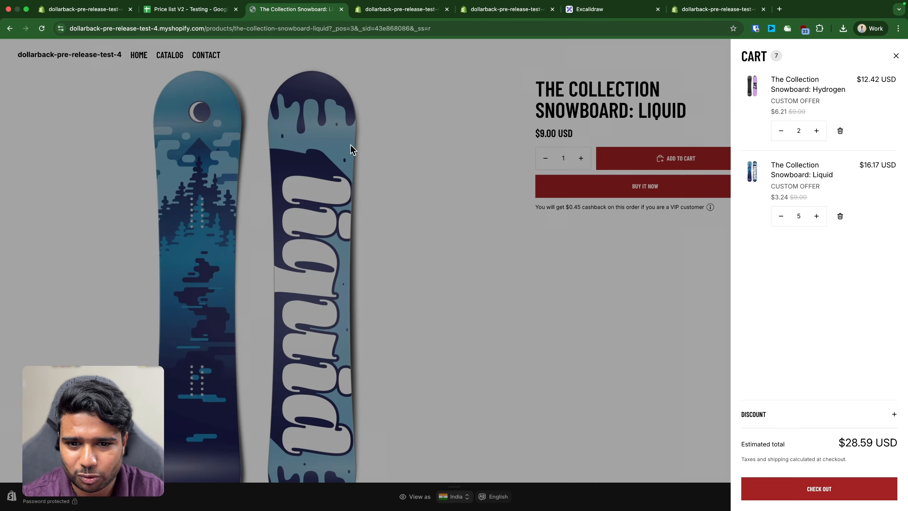
left_click(390, 346)
scroll(397, 347, "down", 10)
scroll(397, 347, "down", 5)
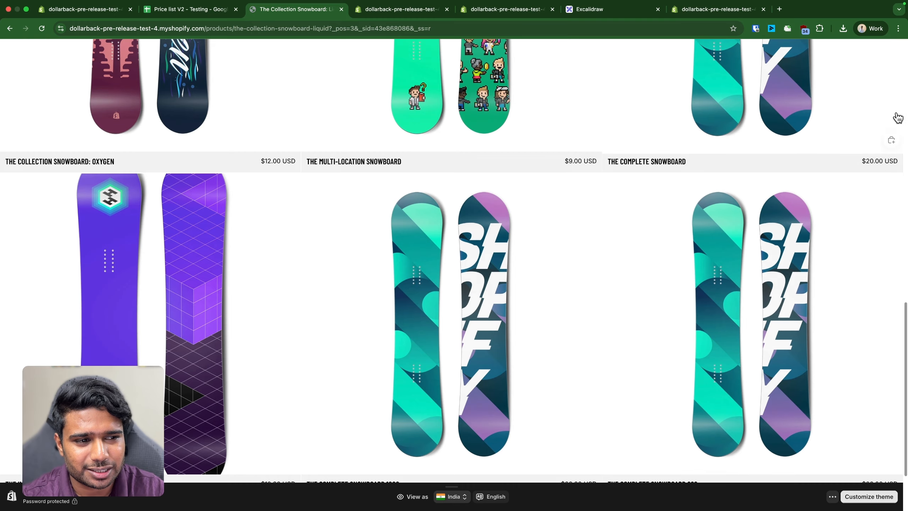
scroll(229, 345, "down", 3)
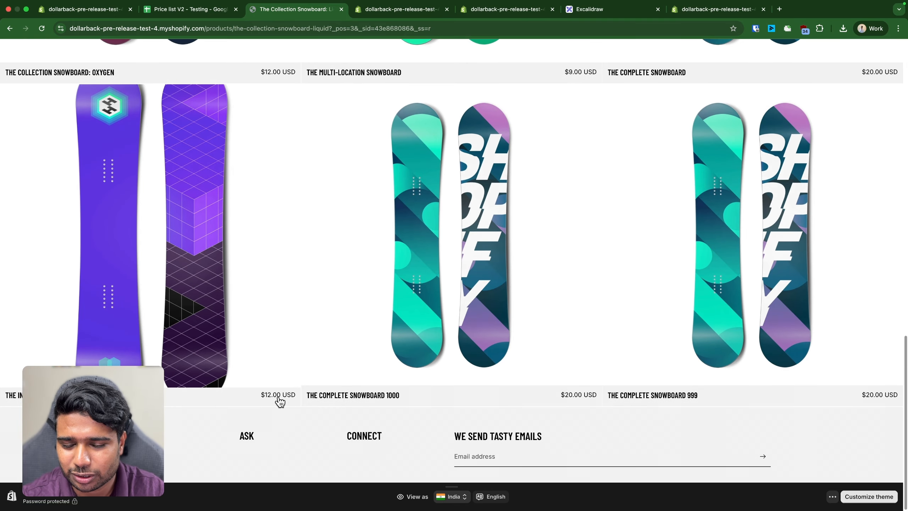
scroll(302, 386, "up", 10)
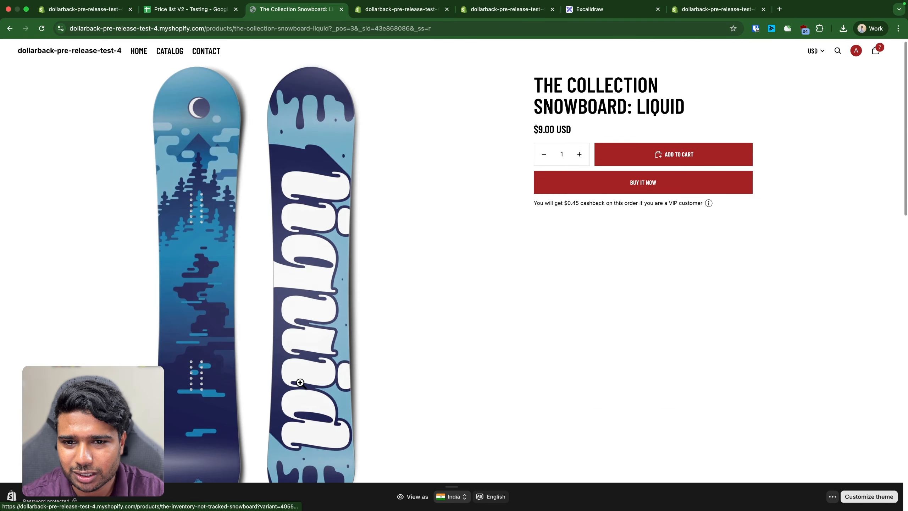
scroll(182, 337, "down", 2)
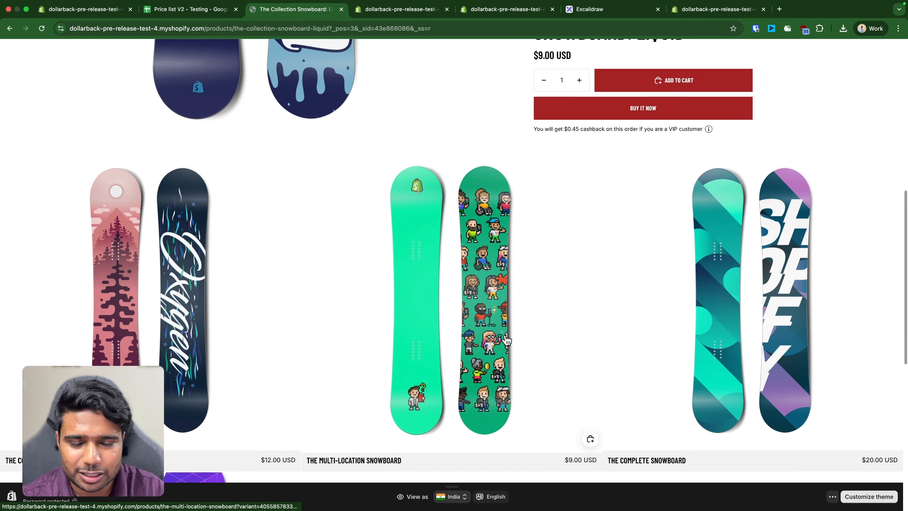
scroll(506, 340, "up", 3)
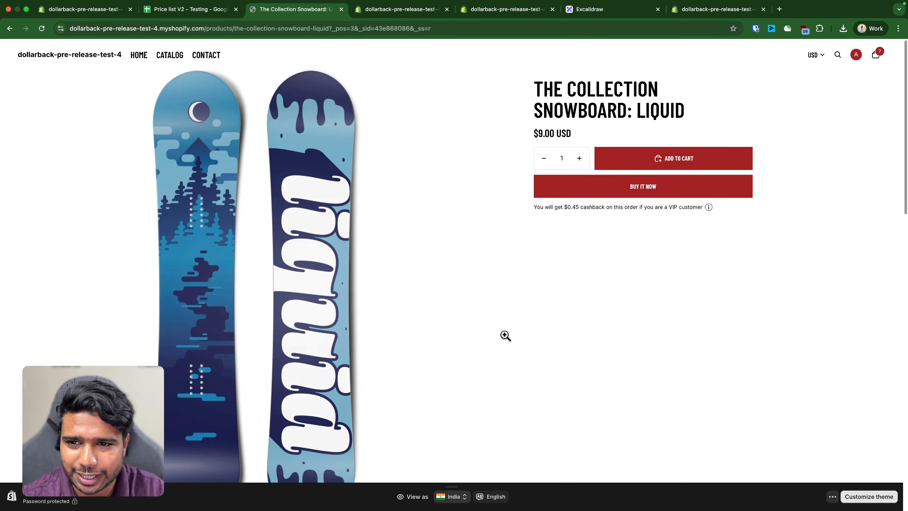